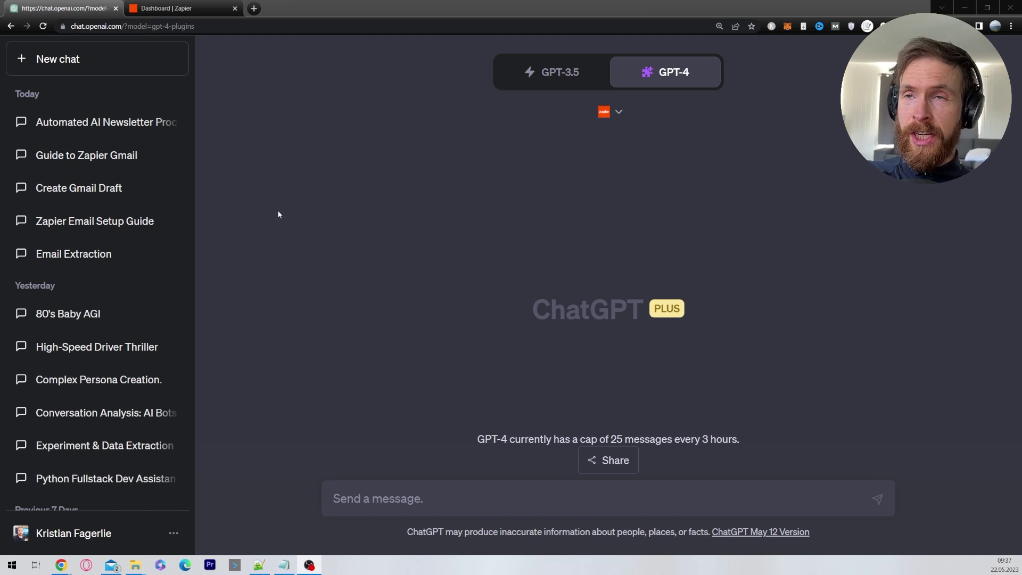
# Switch from the empty ChatGPT chat to the 'Dashboard | Zapier' browser tab
pyautogui.click(176, 9)
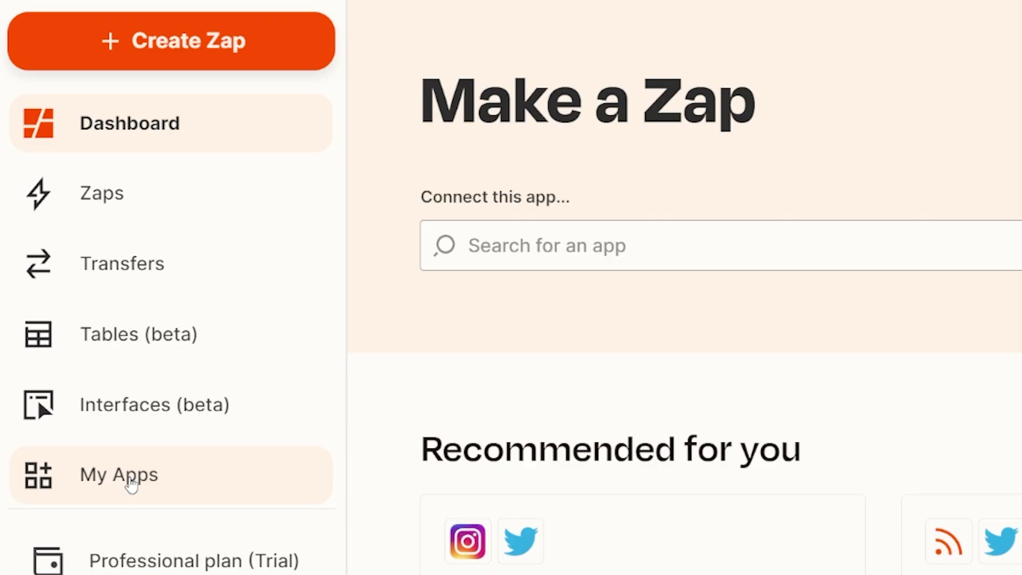
# Filter Zapier's My Apps to 'chatgpt' to see its existing connection, cancelling the API-key popup
pyautogui.click(69, 391)
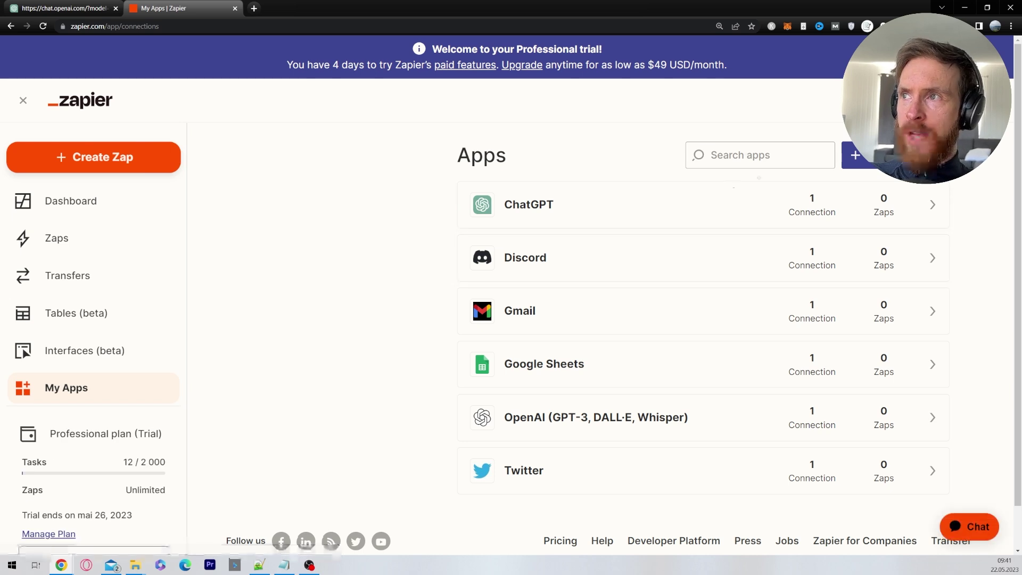
pyautogui.click(754, 155)
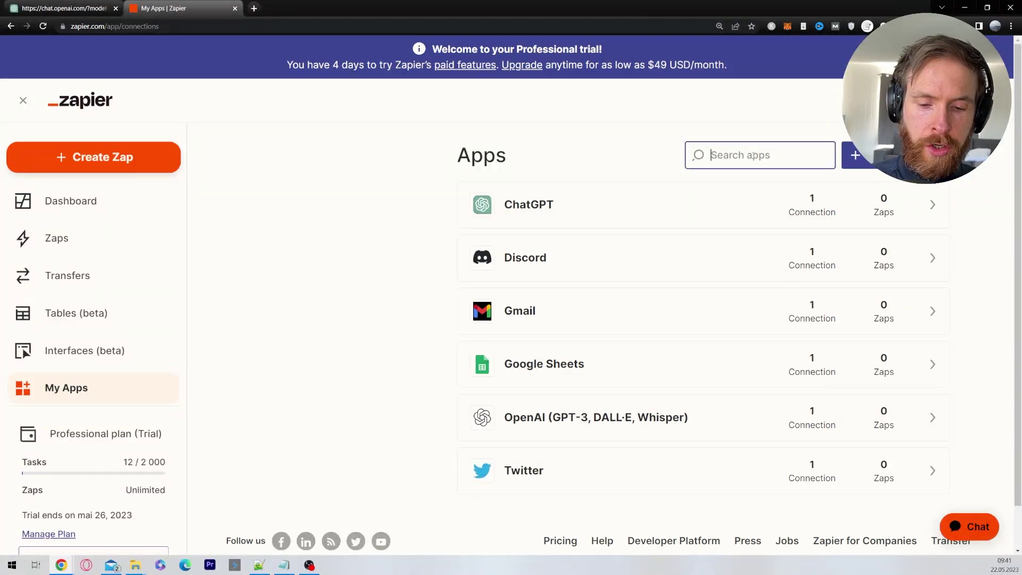
pyautogui.write('chatgpt')
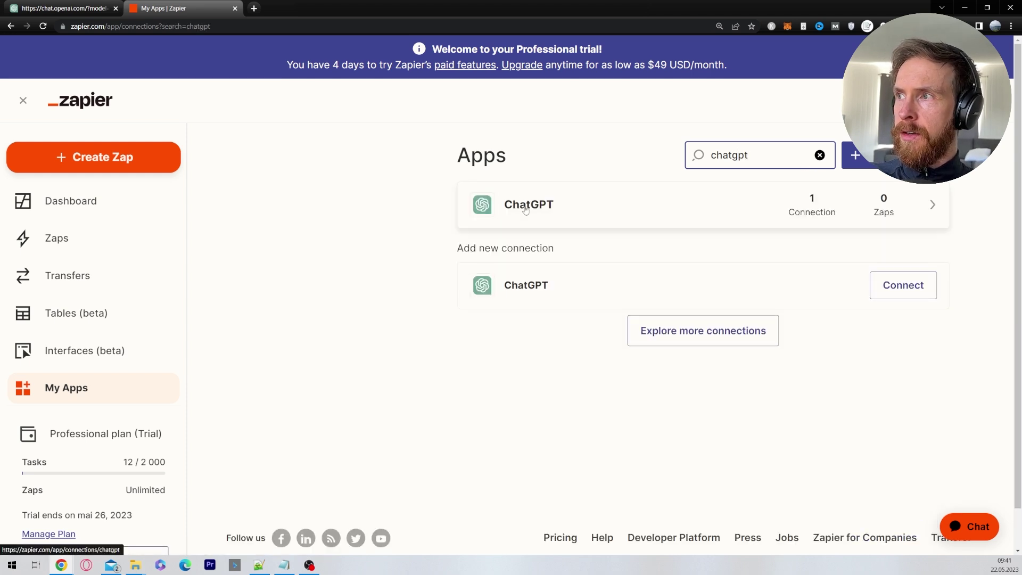
pyautogui.click(877, 292)
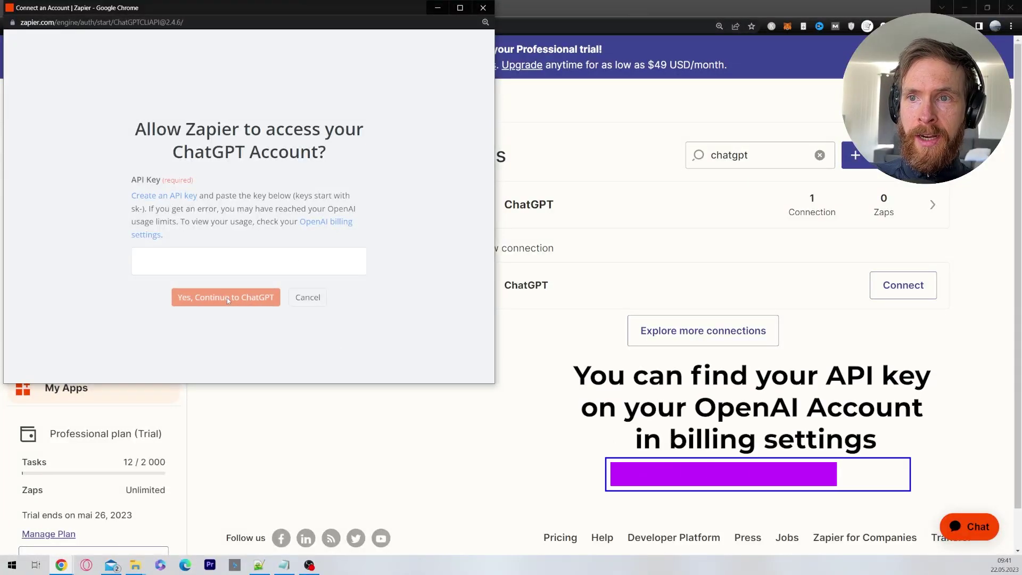
pyautogui.click(308, 297)
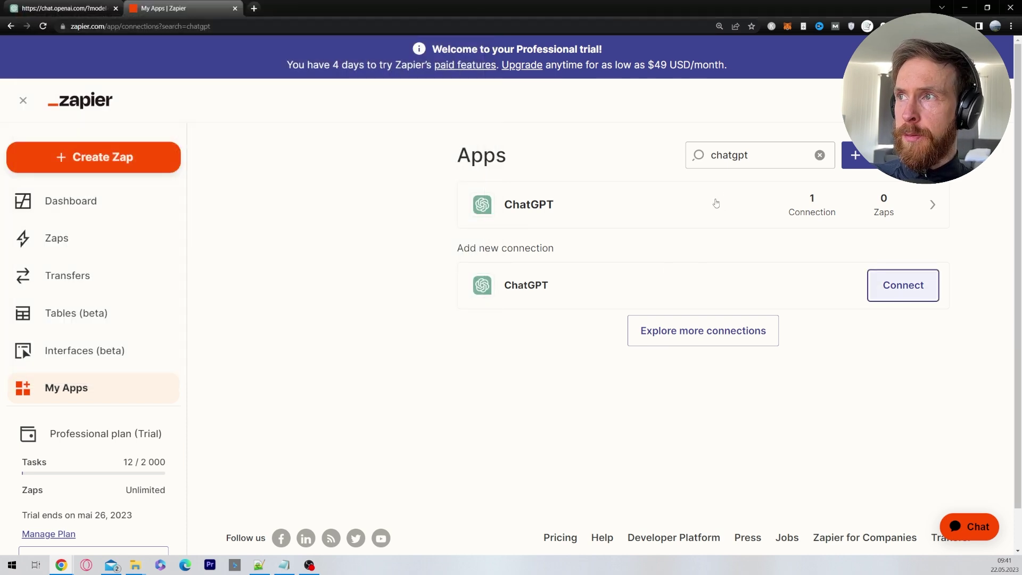
pyautogui.doubleClick(687, 155)
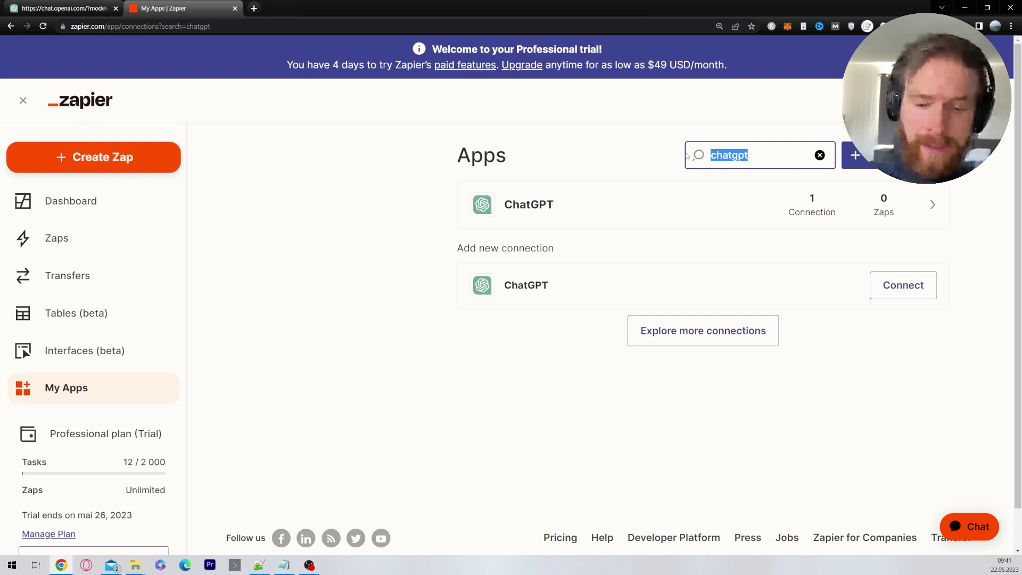
# Search My Apps for 'gmail' to confirm it's connected, close the Google sign-in, and clear the search
pyautogui.write('gmail')
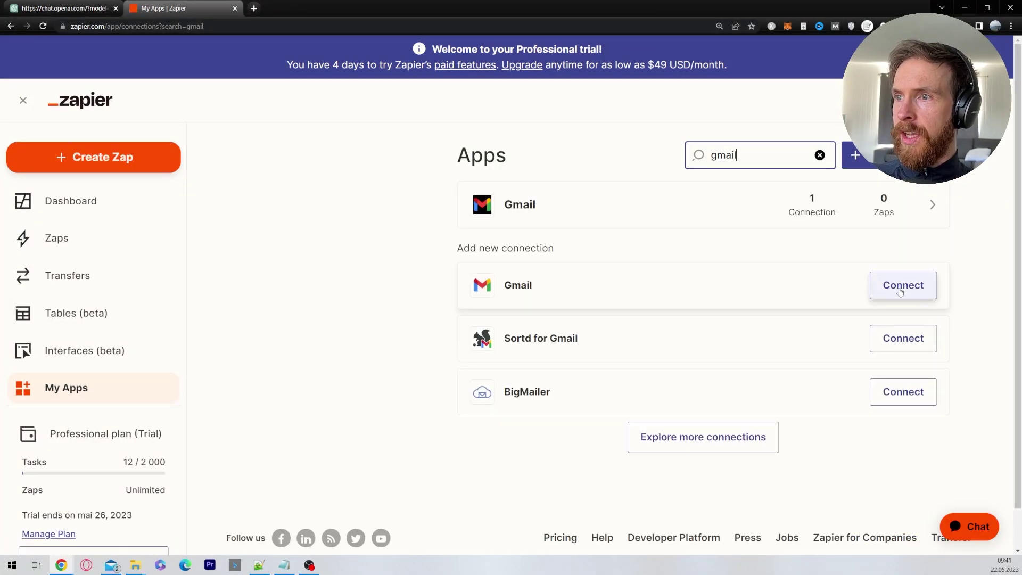
pyautogui.click(899, 292)
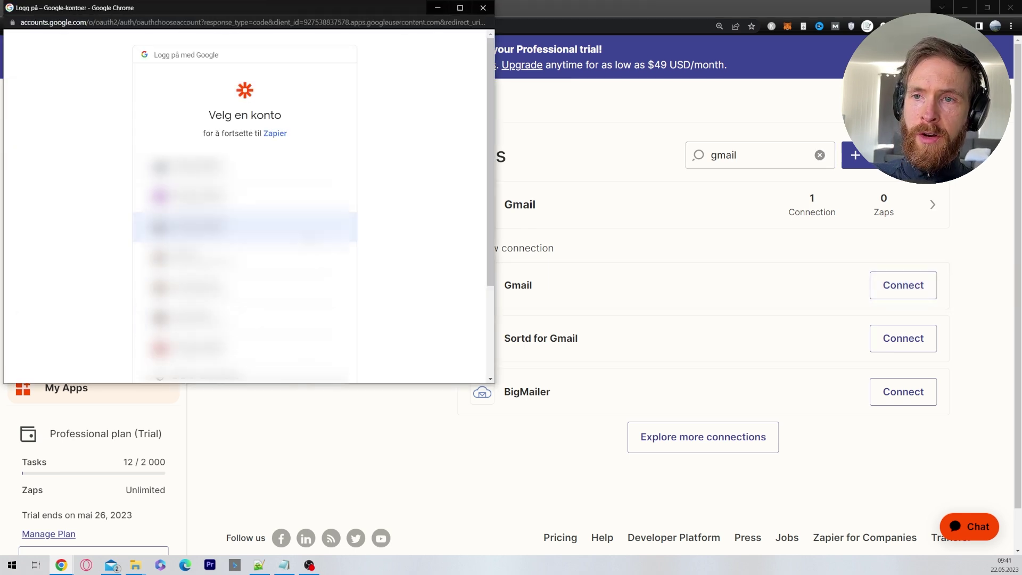
pyautogui.click(483, 8)
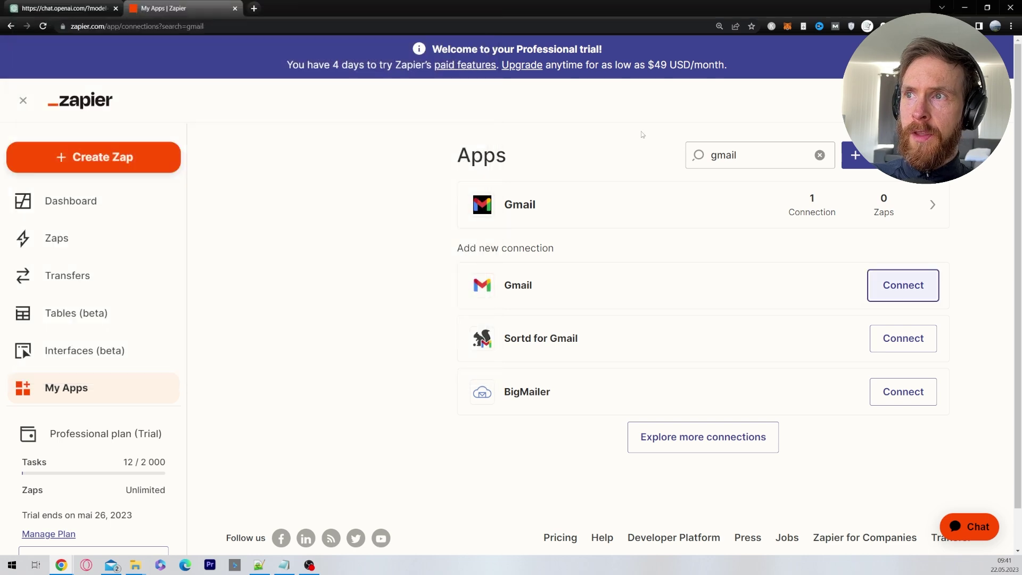
pyautogui.click(107, 387)
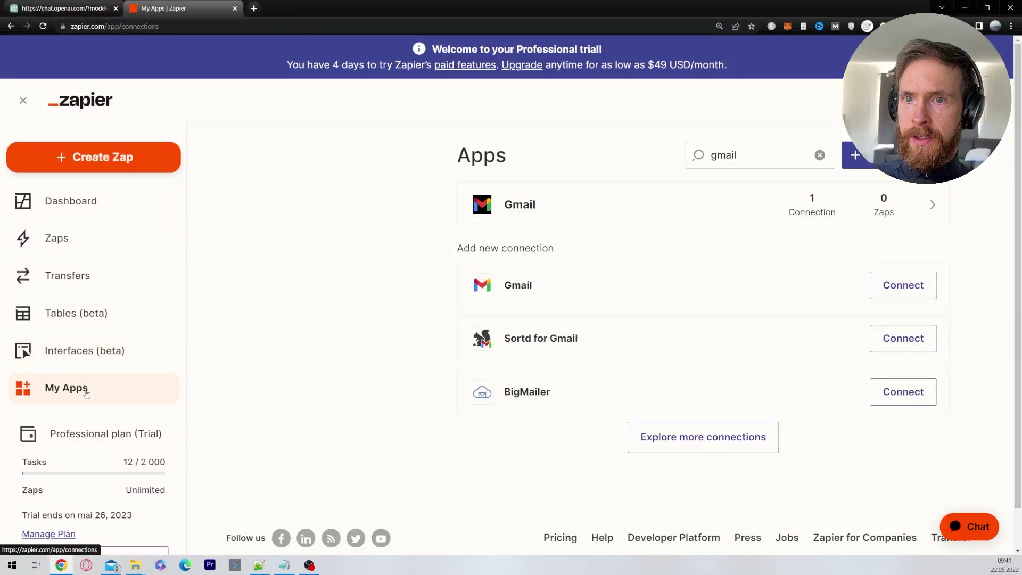
pyautogui.click(820, 155)
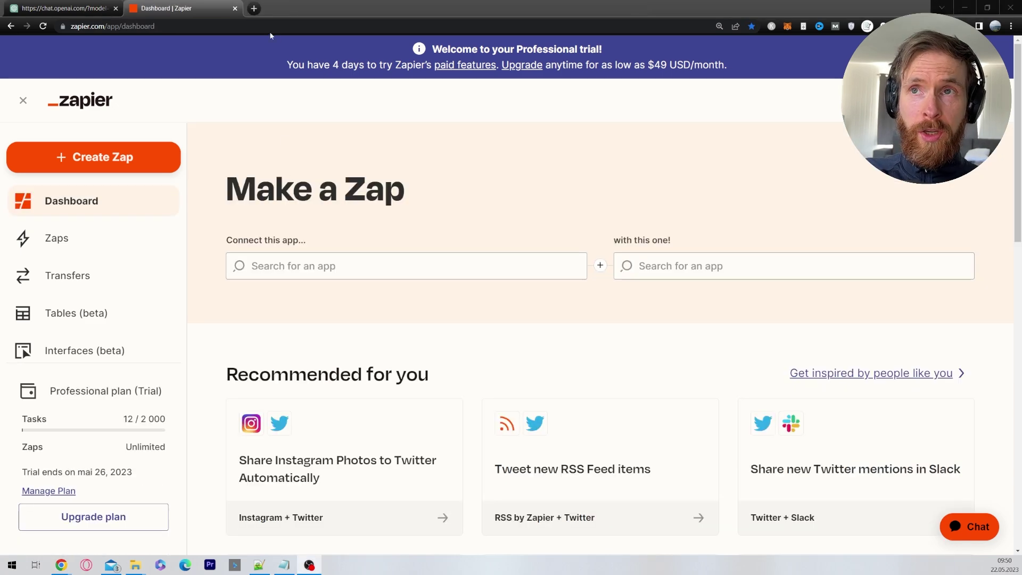
# Load the Zapier ChatGPT actions page (nla.zapier.com/openai/actions) in a new tab
pyautogui.click(254, 8)
pyautogui.write('https://nla.zapier.com/openai/actions/')
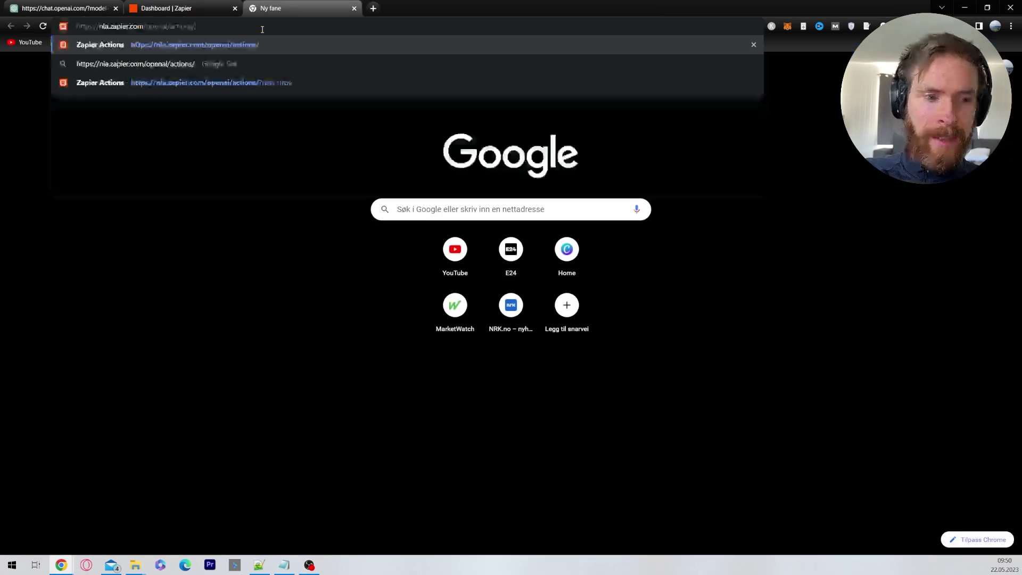
pyautogui.press('Return')
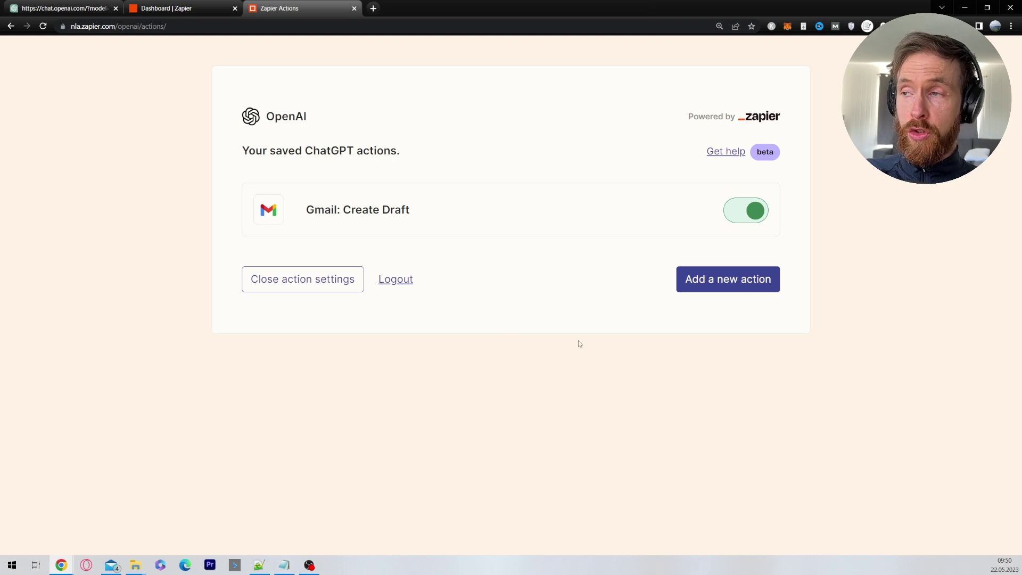
# Add and enable a Gmail: Create Draft action on the connected Gmail account
pyautogui.click(719, 288)
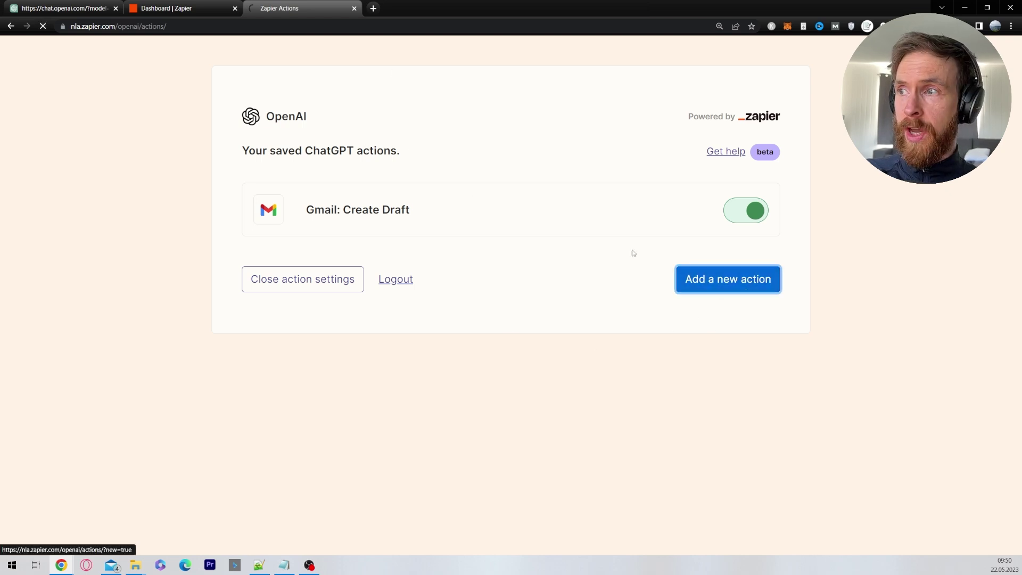
pyautogui.click(382, 212)
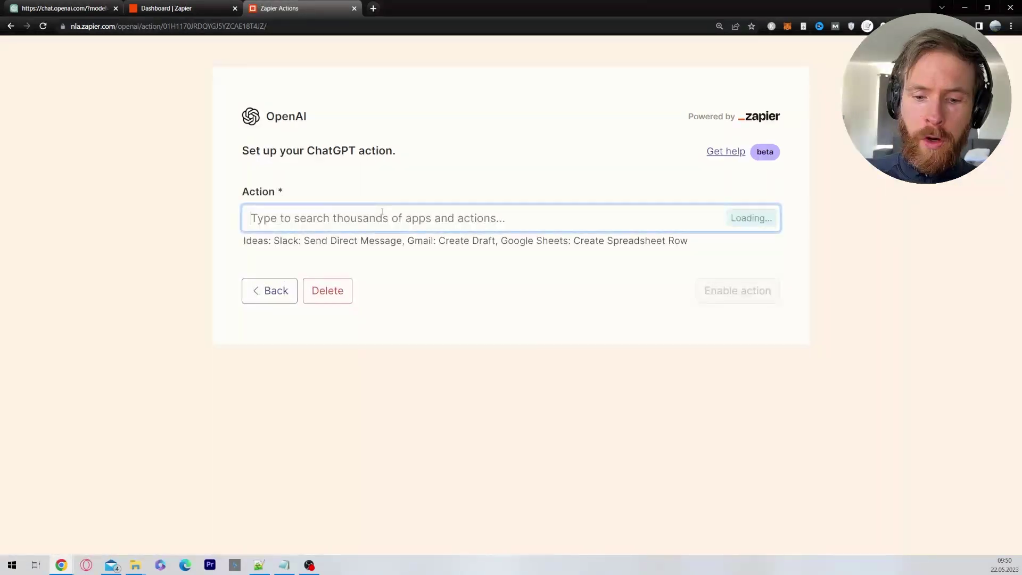
pyautogui.write('gmail create draft')
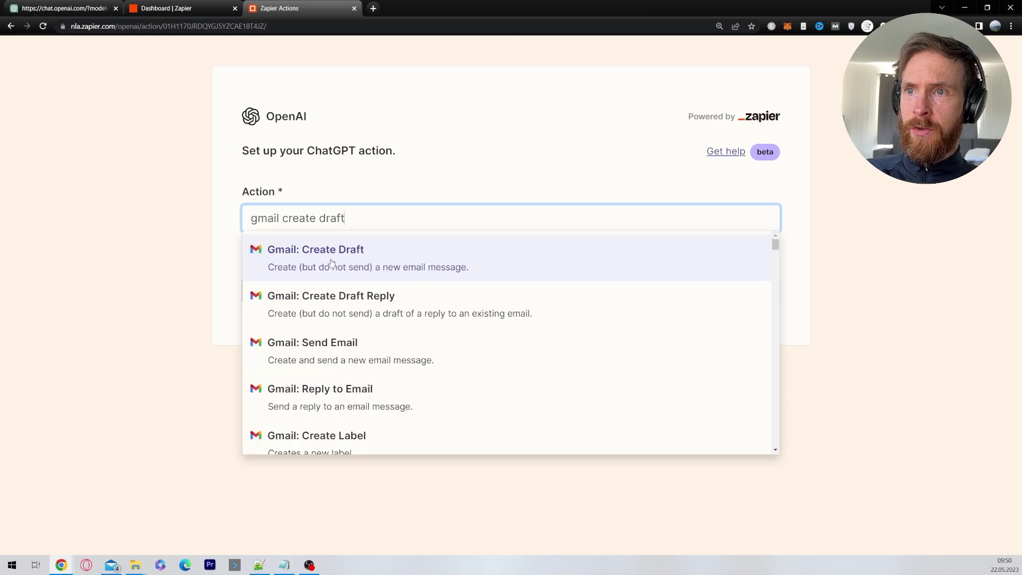
pyautogui.click(331, 262)
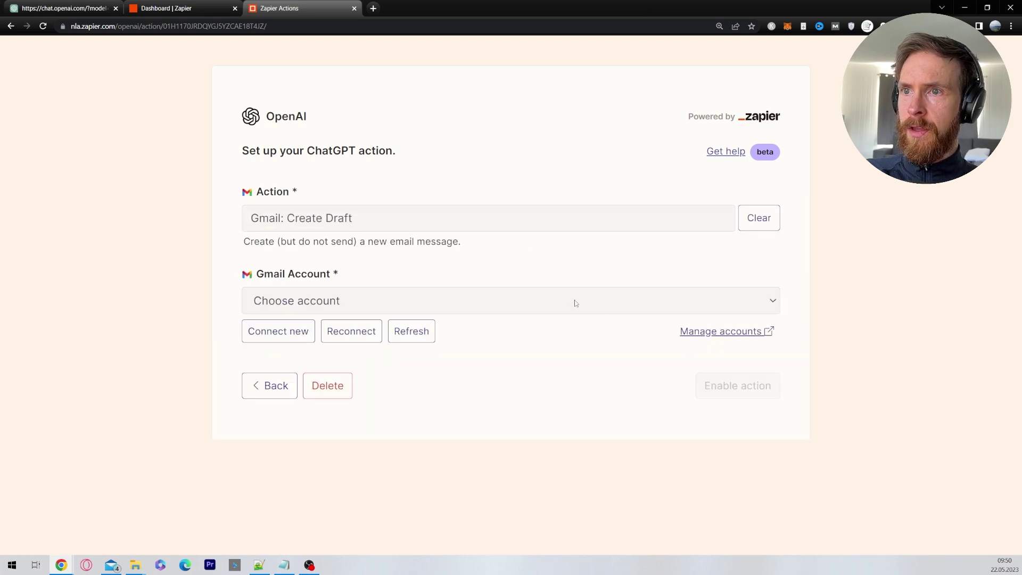
pyautogui.click(413, 299)
pyautogui.click(393, 323)
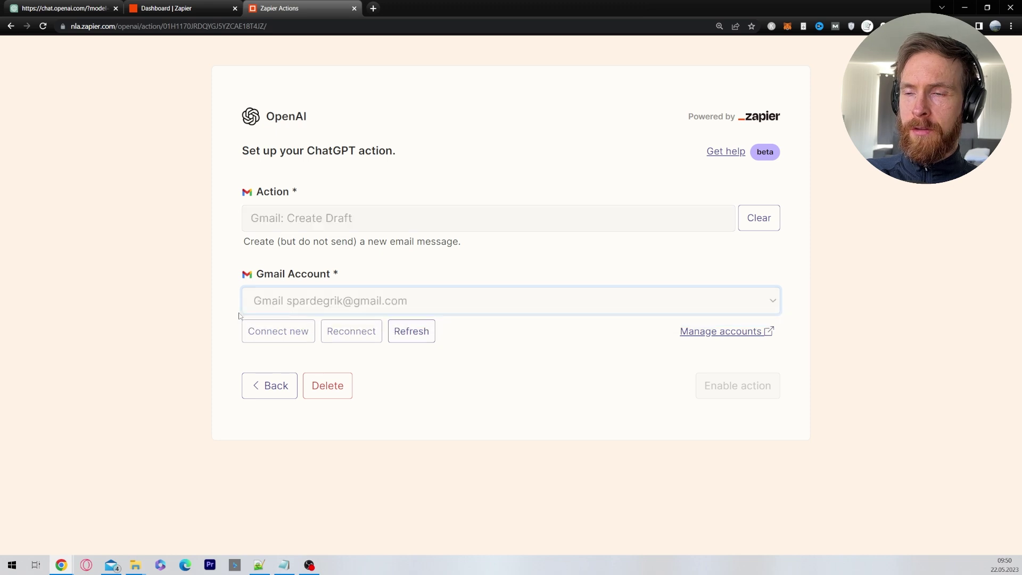
pyautogui.scroll(-3, 238, 312)
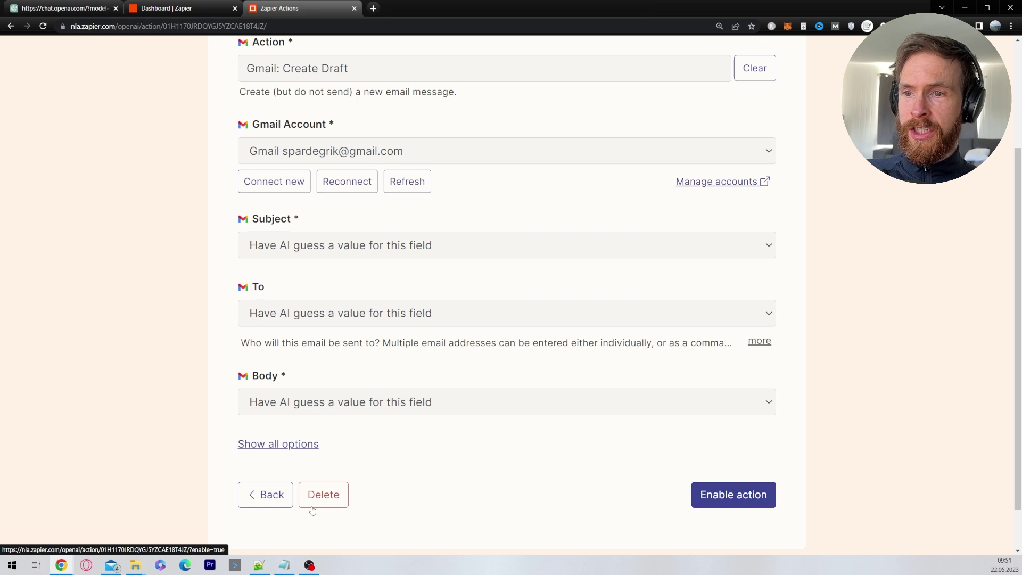
pyautogui.click(265, 494)
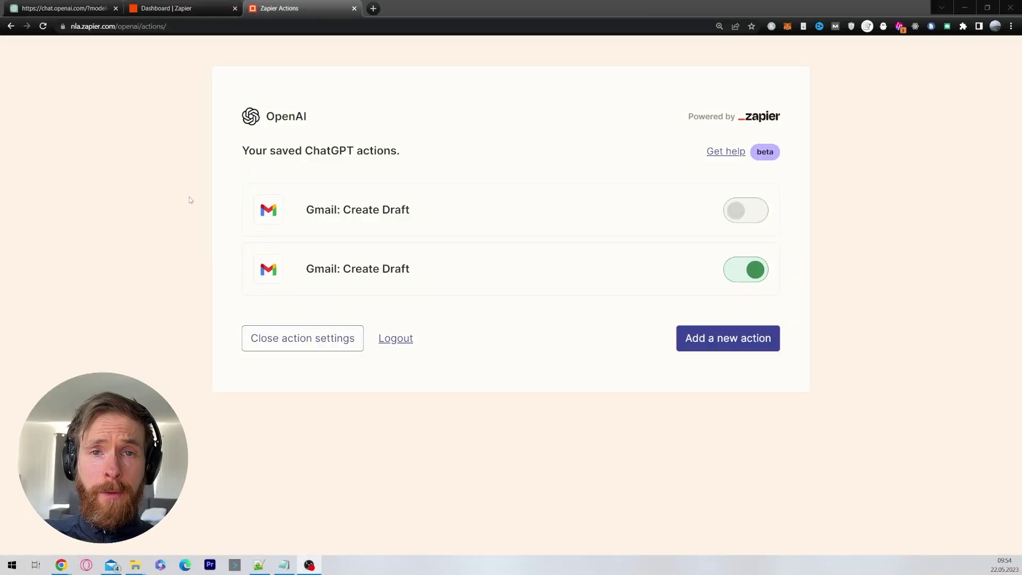
# Back in ChatGPT, check that Plugins is enabled under Settings > Beta features
pyautogui.click(64, 7)
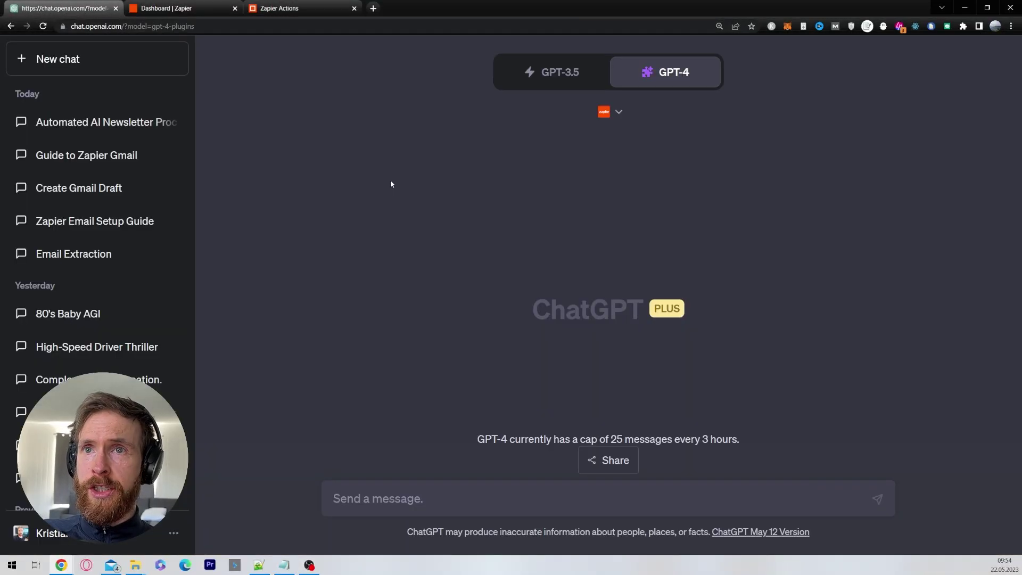
pyautogui.moveTo(688, 73)
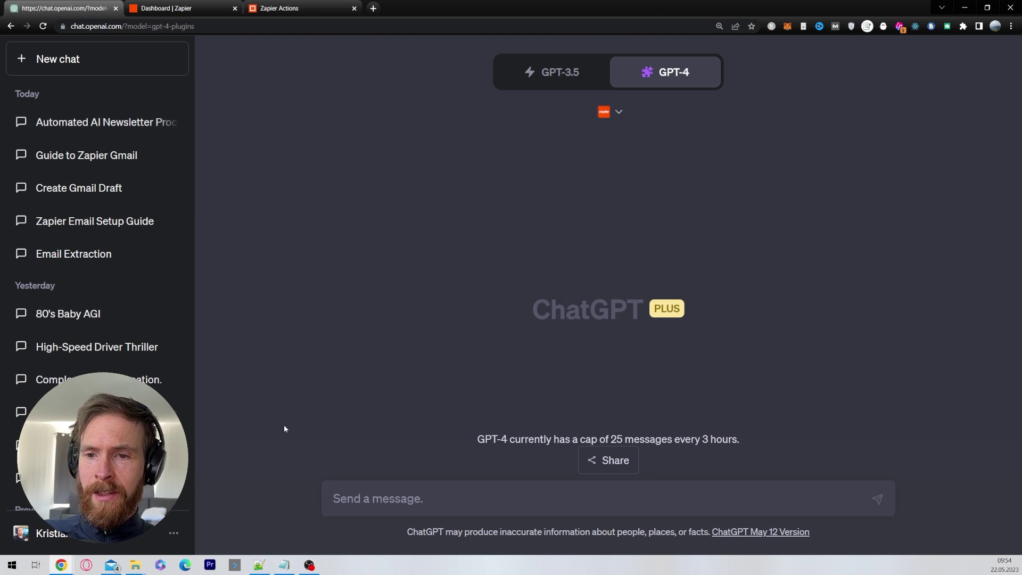
pyautogui.click(178, 536)
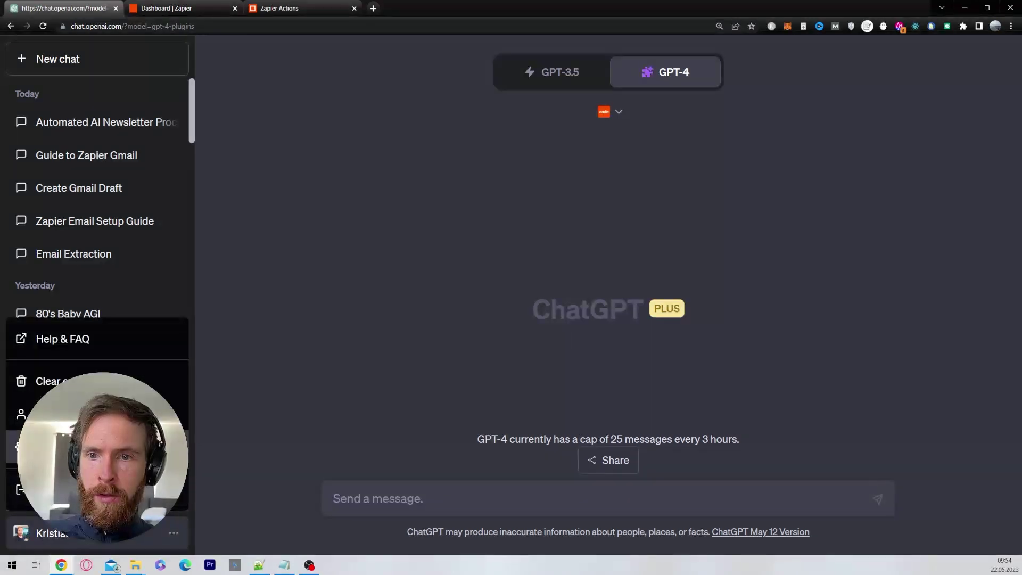
pyautogui.click(54, 447)
pyautogui.click(336, 250)
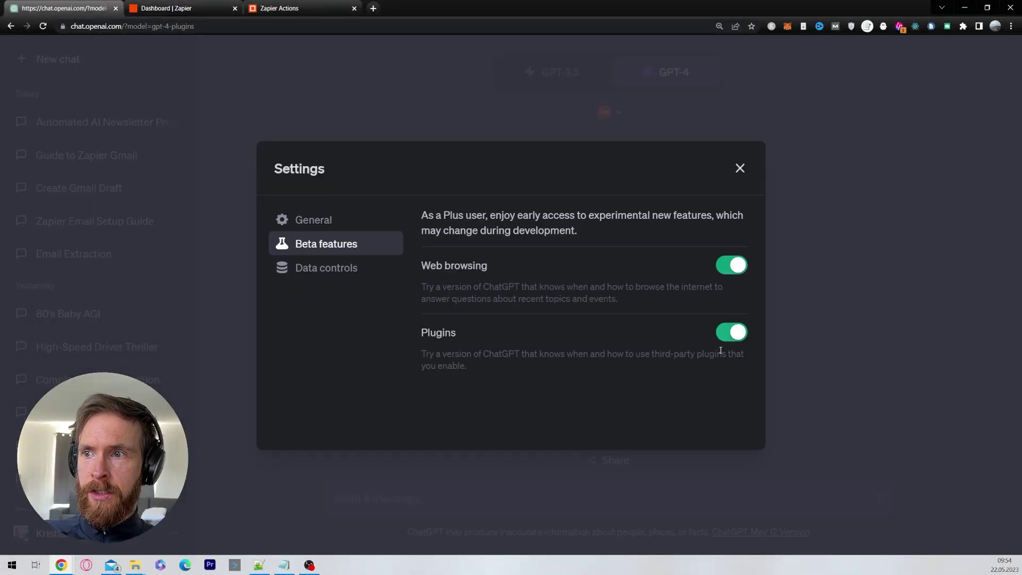
pyautogui.click(740, 169)
# Switch GPT-4 to Plugins mode with only the Zapier plugin enabled
pyautogui.moveTo(685, 75)
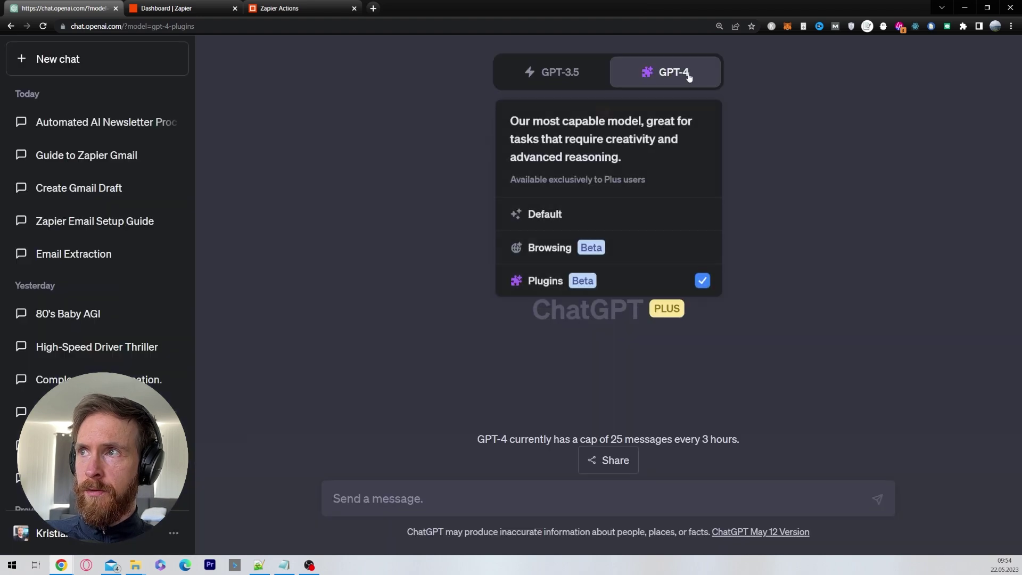
pyautogui.click(703, 286)
pyautogui.click(620, 113)
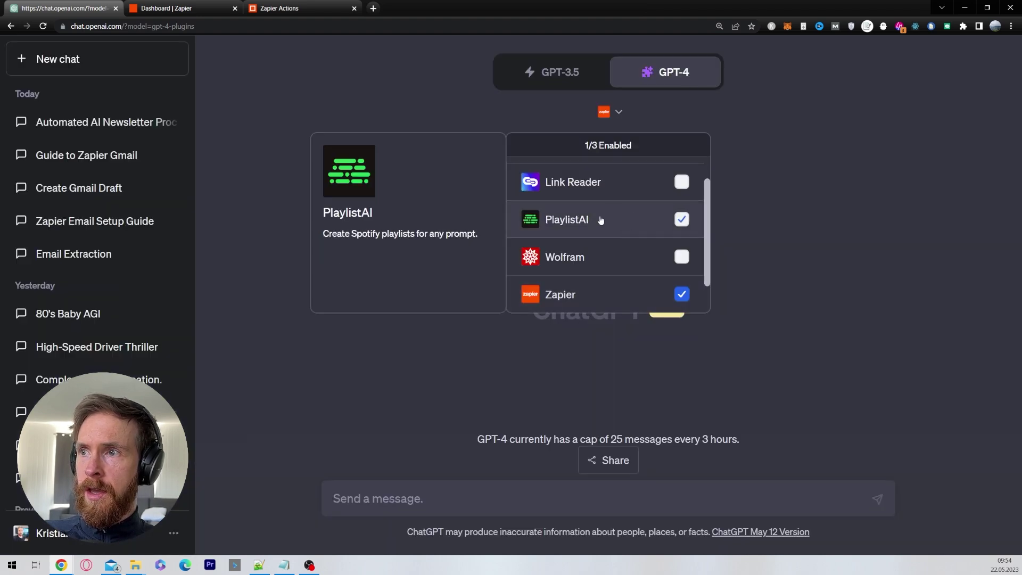
pyautogui.scroll(-2, 591, 260)
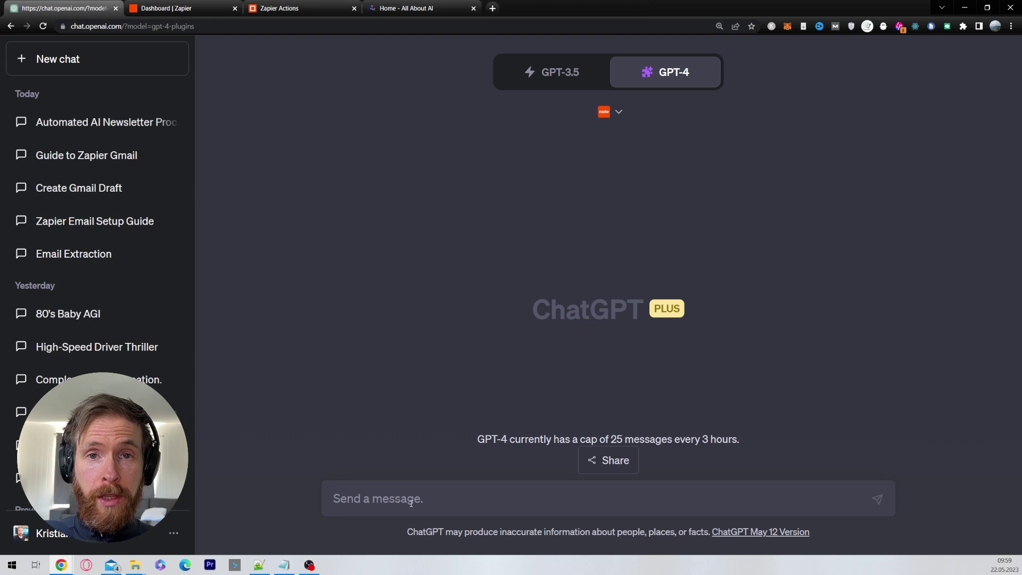
# Paste a prompt asking for a short e-mail summary of the following information
pyautogui.hotkey('ctrl', 'v')
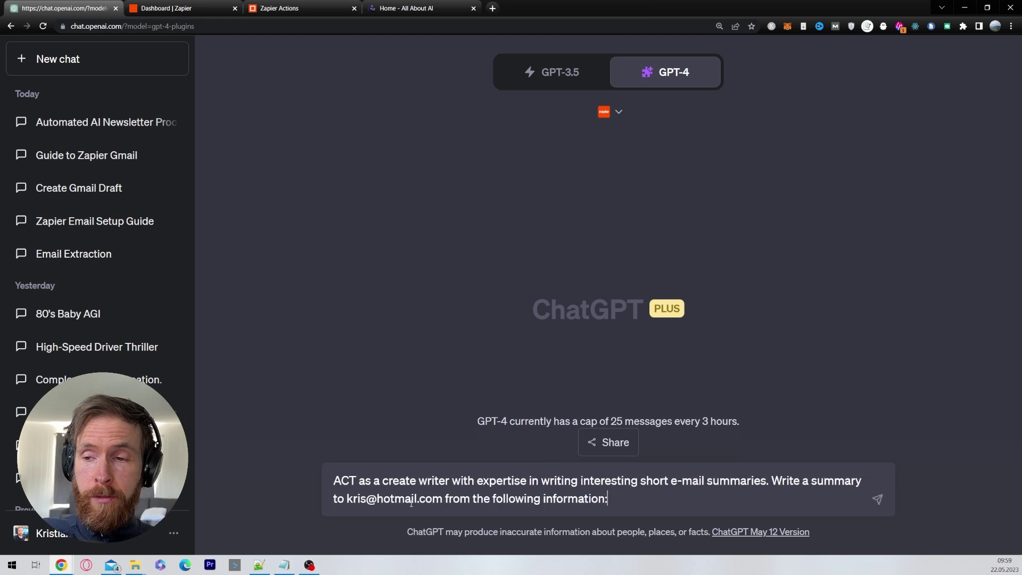
pyautogui.moveTo(333, 482); pyautogui.dragTo(536, 486)
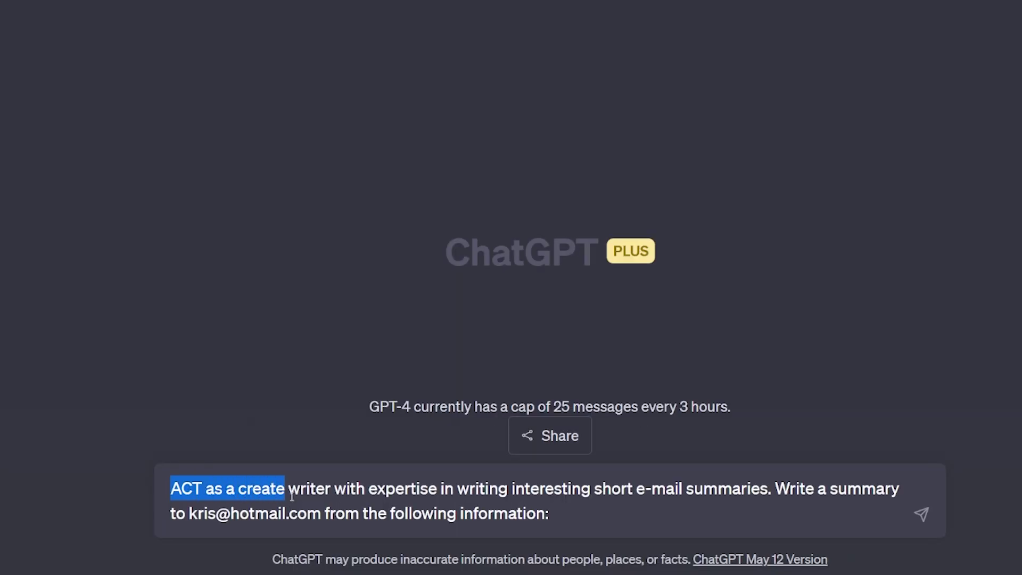
pyautogui.moveTo(452, 496); pyautogui.dragTo(558, 525)
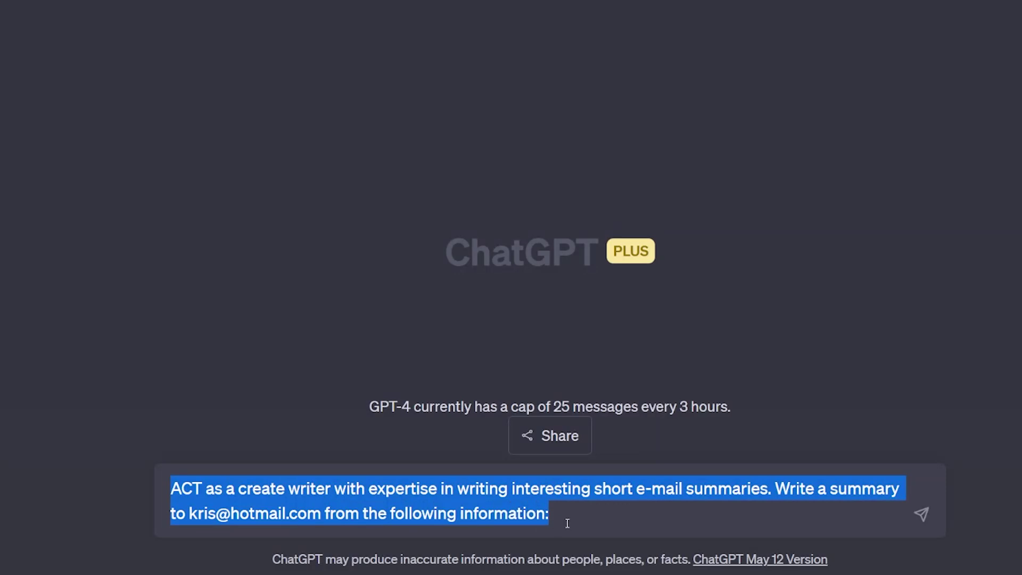
pyautogui.click(568, 523)
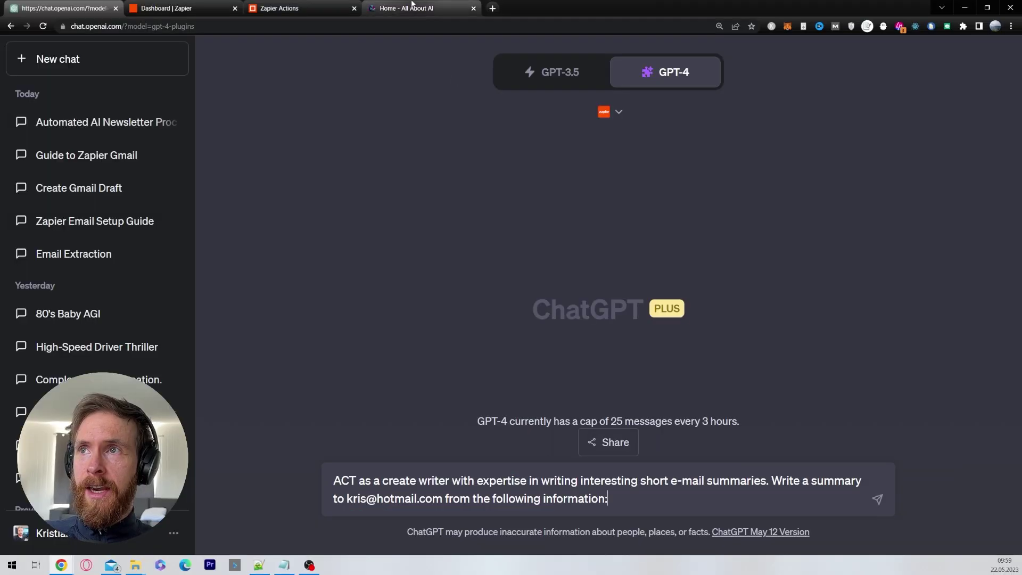
# On the All About AI site, open the automated newsletter post and copy its Step-by-Step section
pyautogui.click(406, 8)
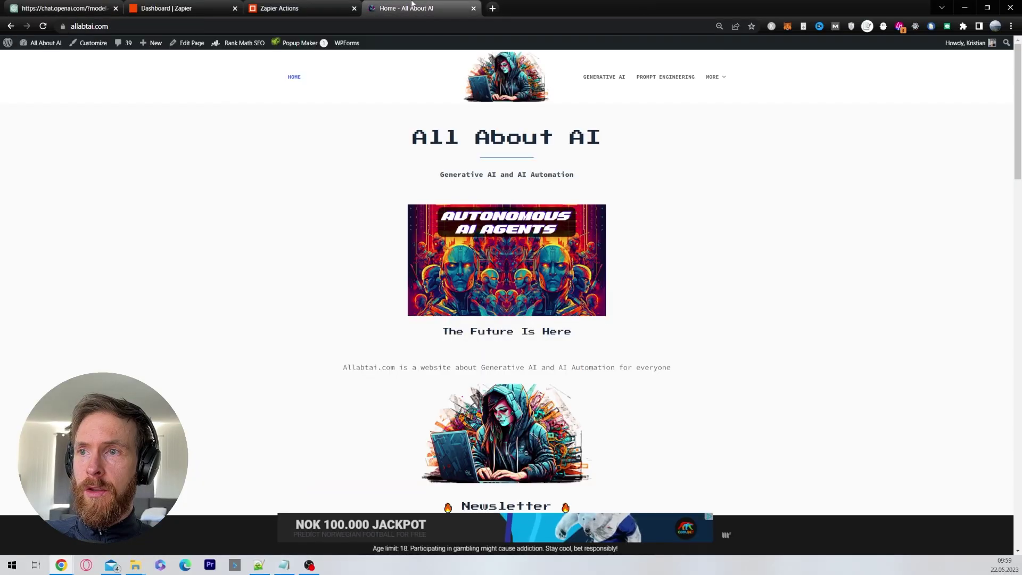
pyautogui.scroll(-10, 259, 325)
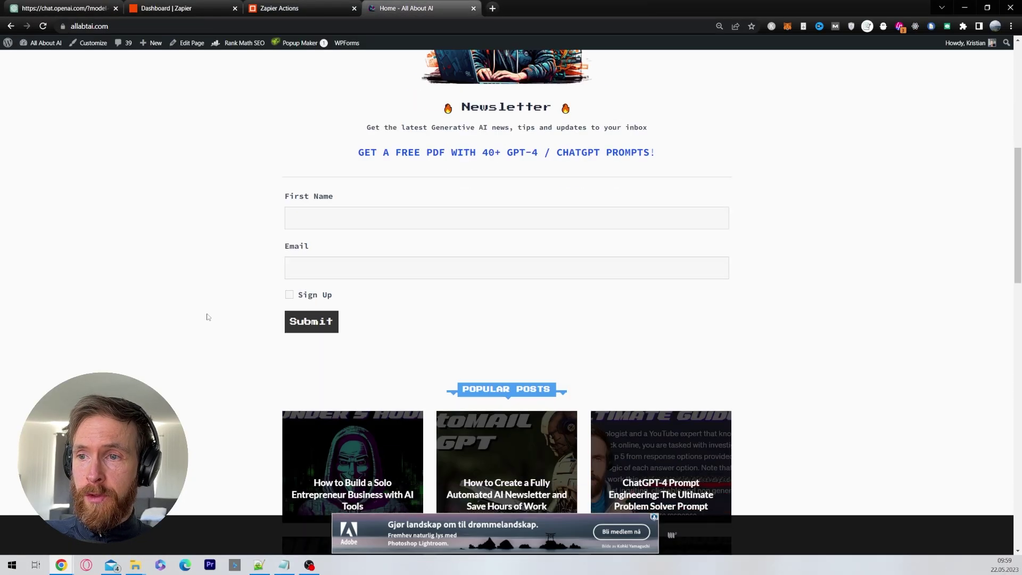
pyautogui.scroll(-1, 215, 312)
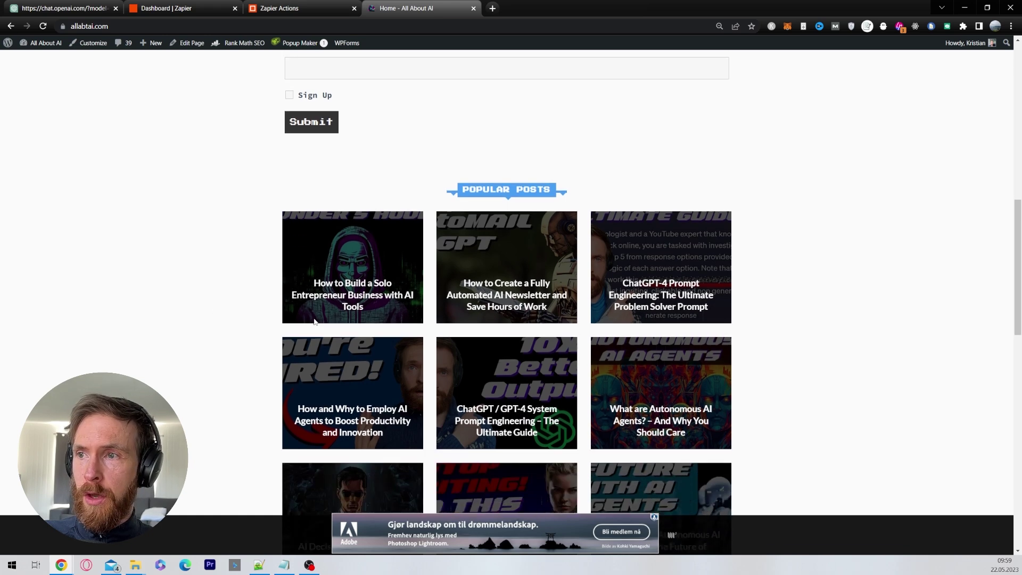
pyautogui.click(500, 303)
pyautogui.scroll(-10, 241, 299)
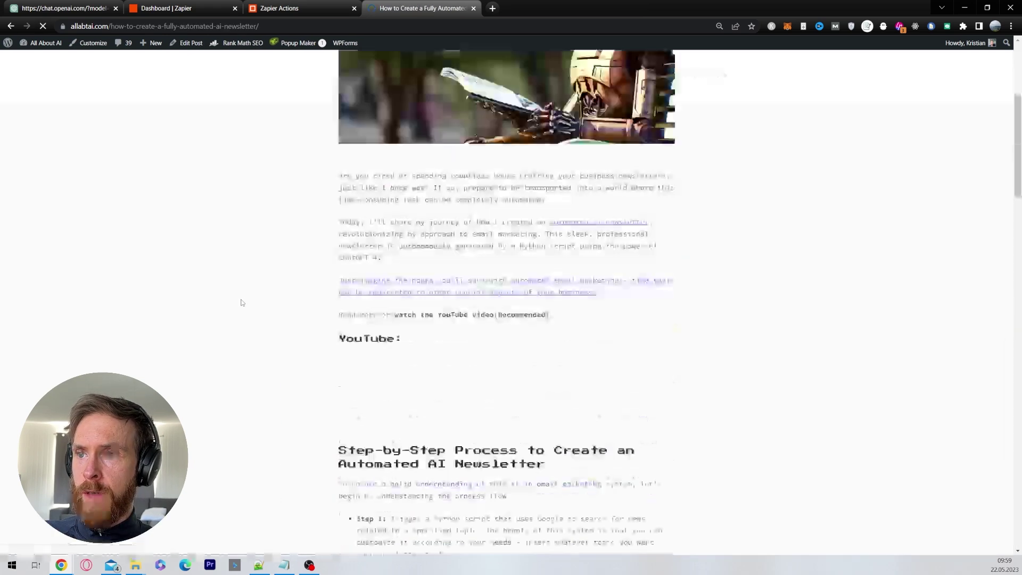
pyautogui.moveTo(360, 174); pyautogui.dragTo(511, 406)
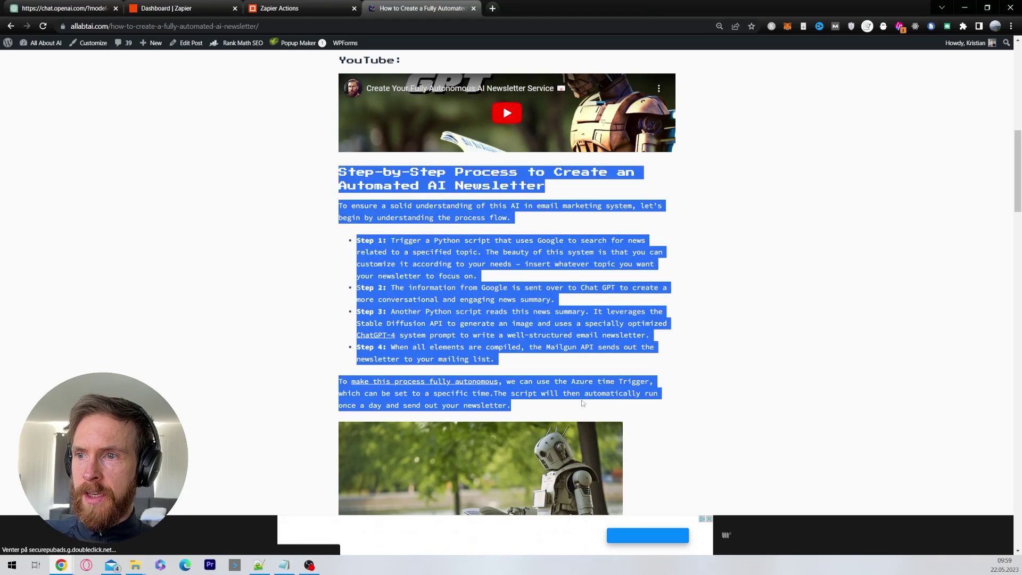
# Paste the copied steps after the ChatGPT prompt and send it
pyautogui.click(79, 4)
pyautogui.hotkey('ctrl', 'v')
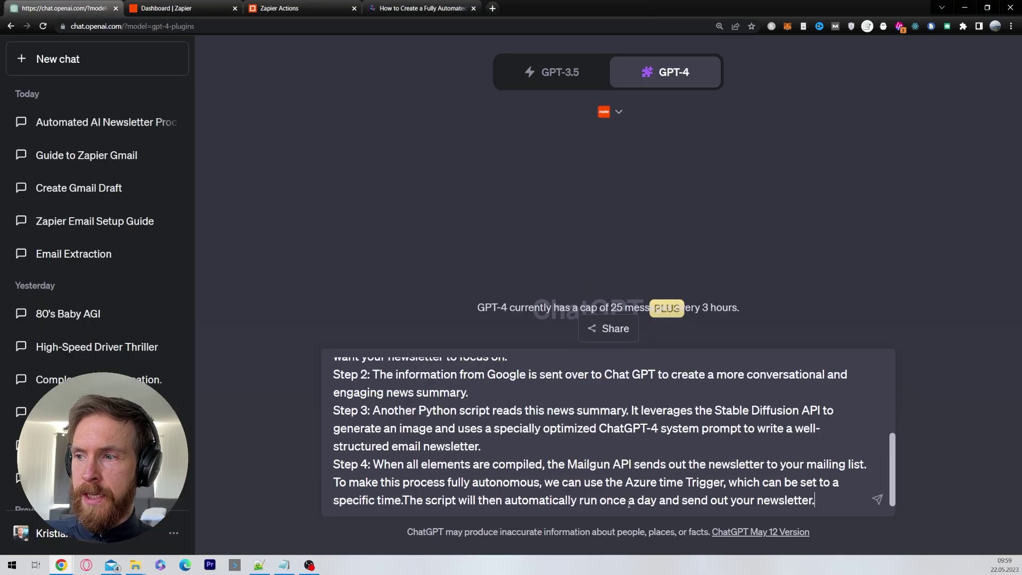
pyautogui.click(877, 501)
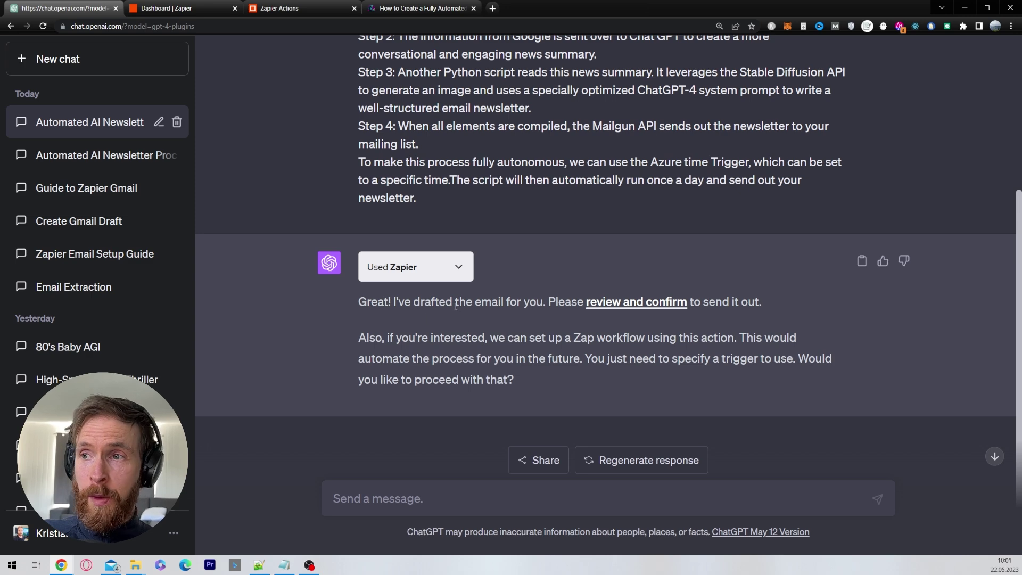
pyautogui.click(459, 268)
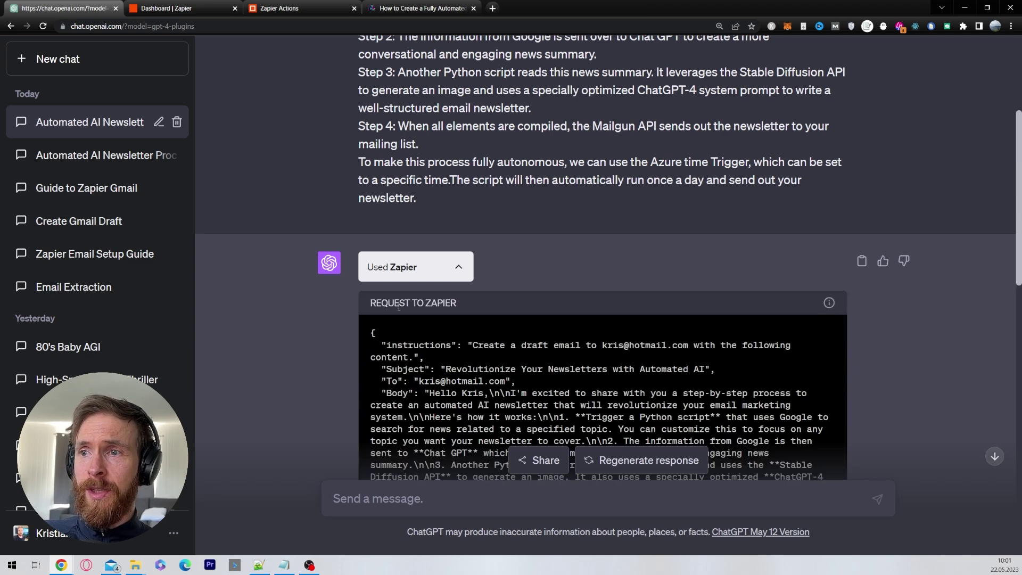
pyautogui.moveTo(370, 308); pyautogui.dragTo(464, 311)
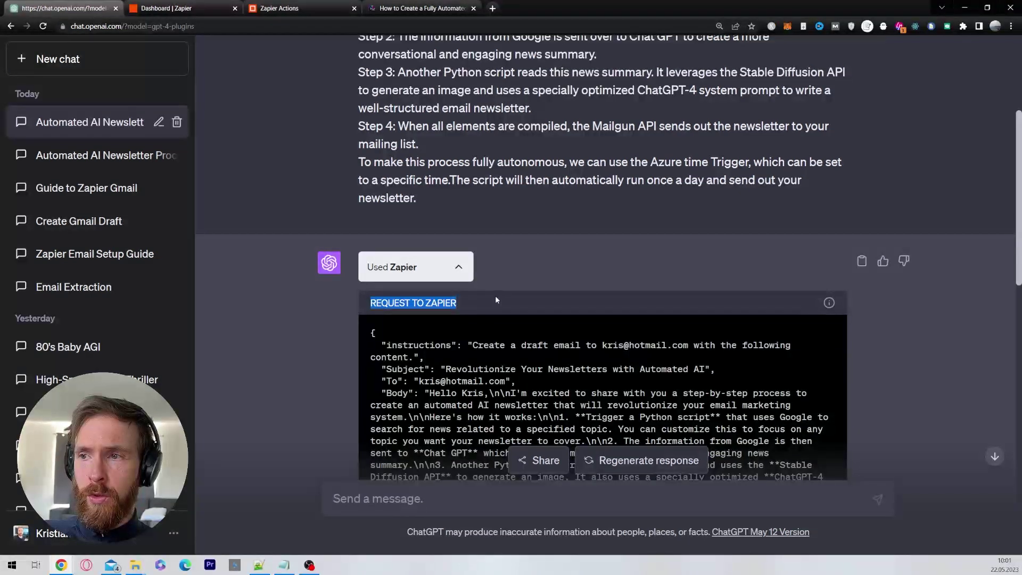
pyautogui.scroll(-3, 495, 300)
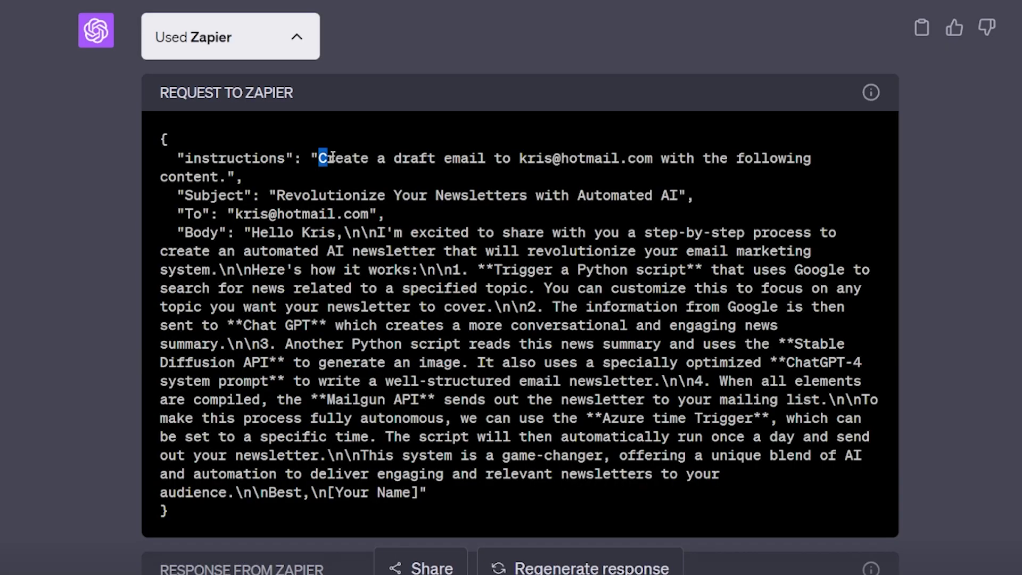
pyautogui.moveTo(473, 195); pyautogui.dragTo(610, 195)
pyautogui.moveTo(533, 159); pyautogui.dragTo(678, 197)
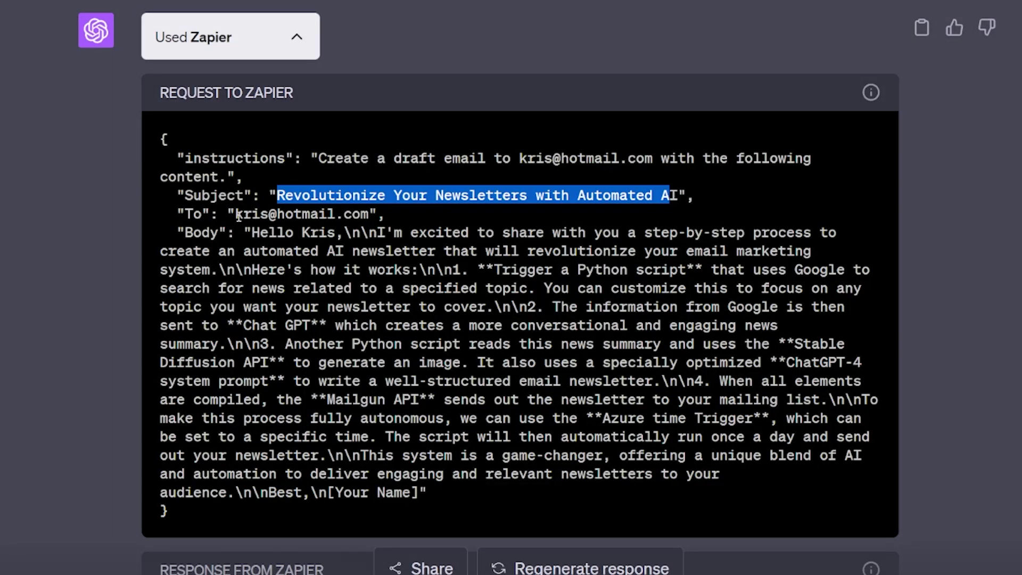
pyautogui.moveTo(238, 215); pyautogui.dragTo(371, 215)
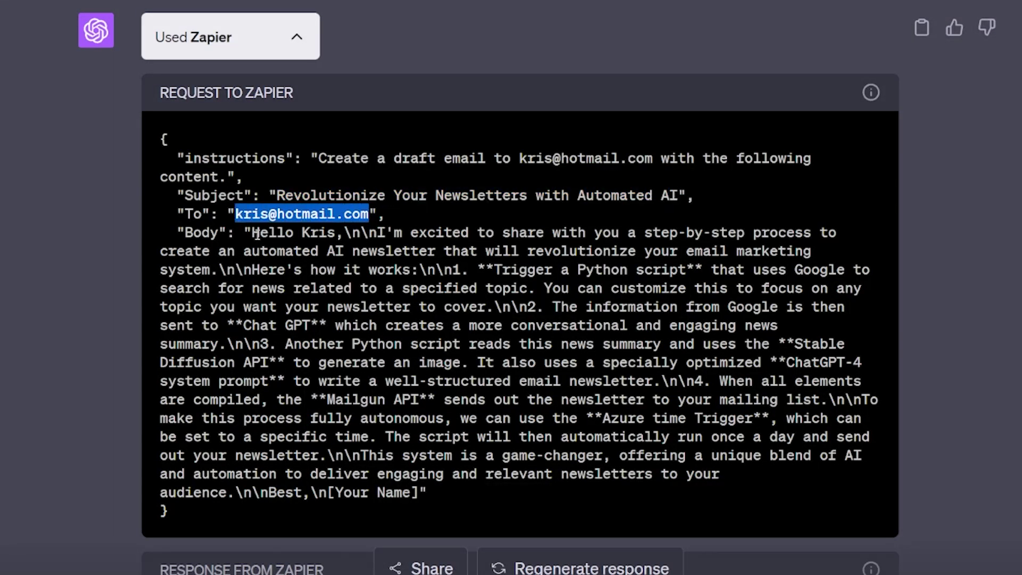
pyautogui.moveTo(258, 233); pyautogui.dragTo(437, 503)
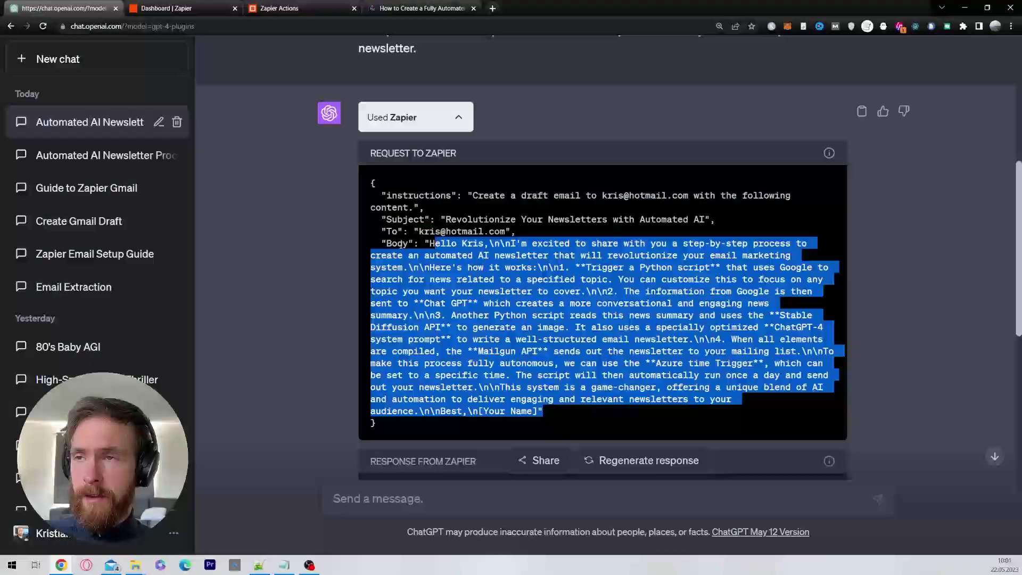
pyautogui.scroll(-4, 186, 250)
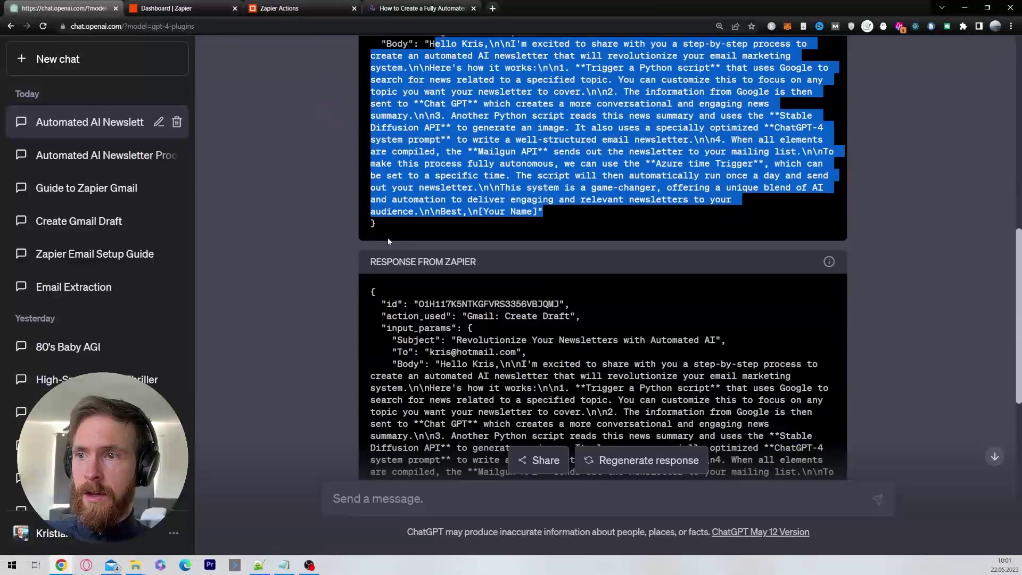
pyautogui.scroll(3, 427, 98)
pyautogui.click(459, 123)
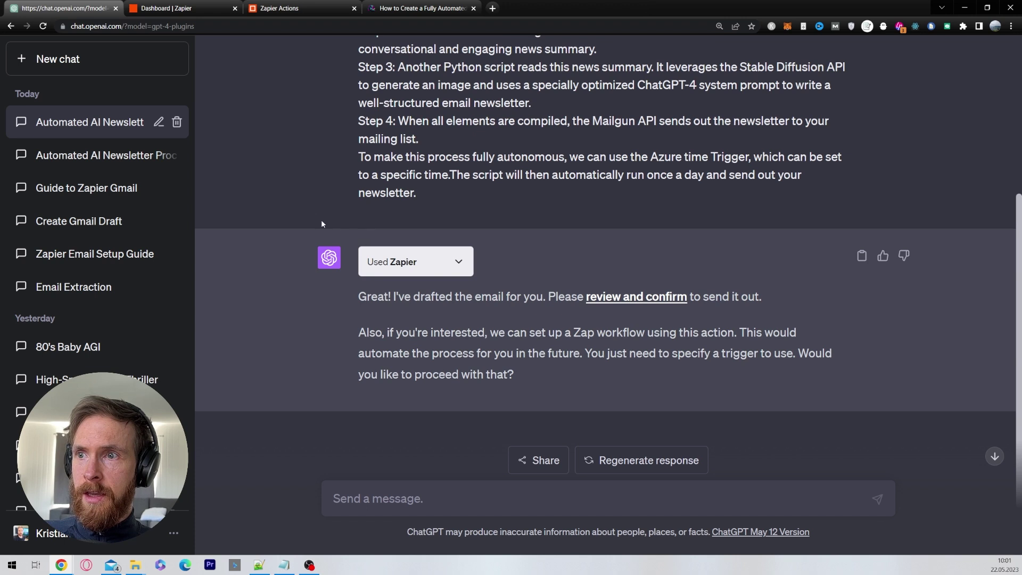
# Follow the reply's 'review and confirm' link for the drafted e-mail into a new tab
pyautogui.moveTo(359, 296); pyautogui.dragTo(774, 300)
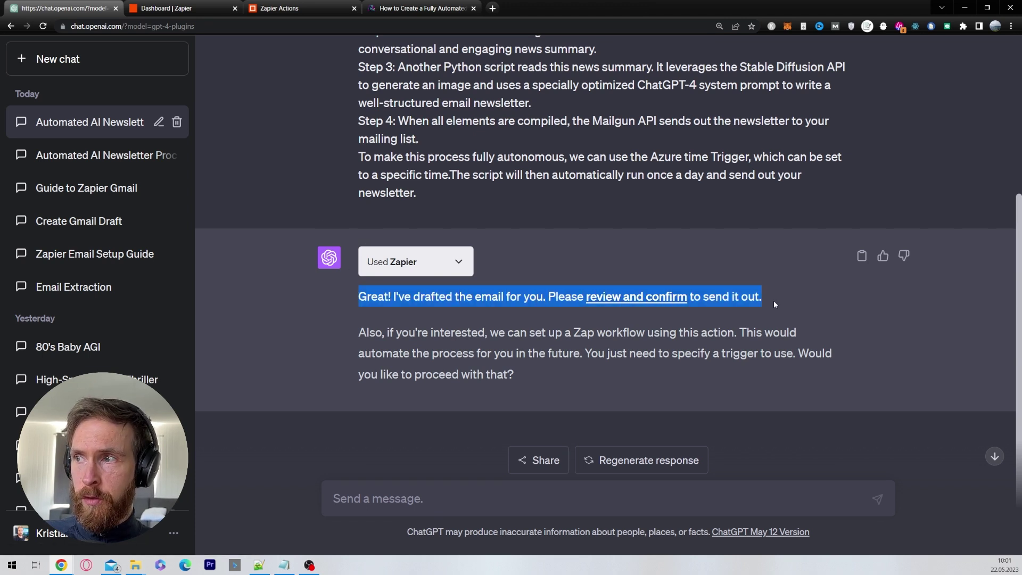
pyautogui.click(777, 302)
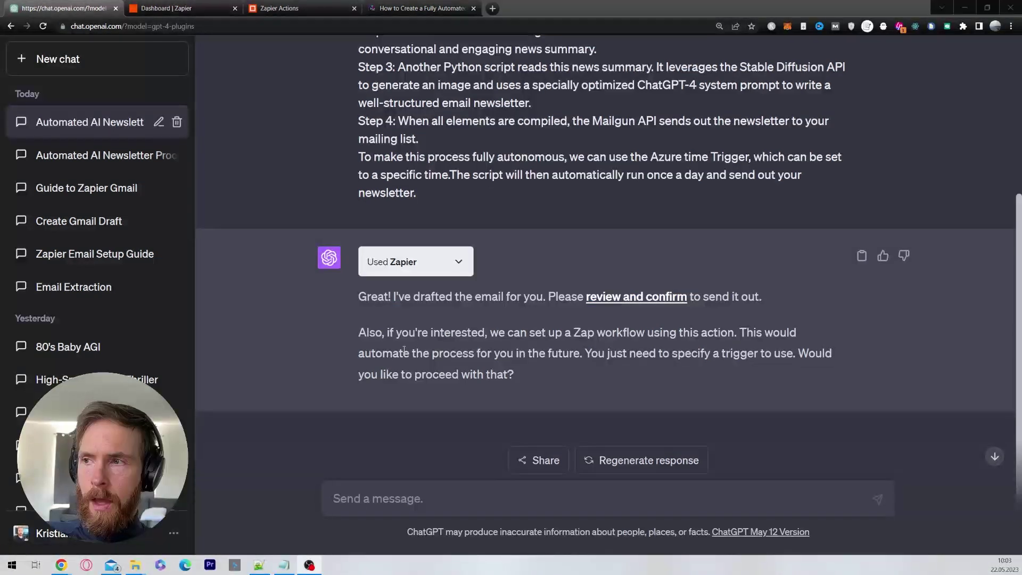
pyautogui.click(613, 298)
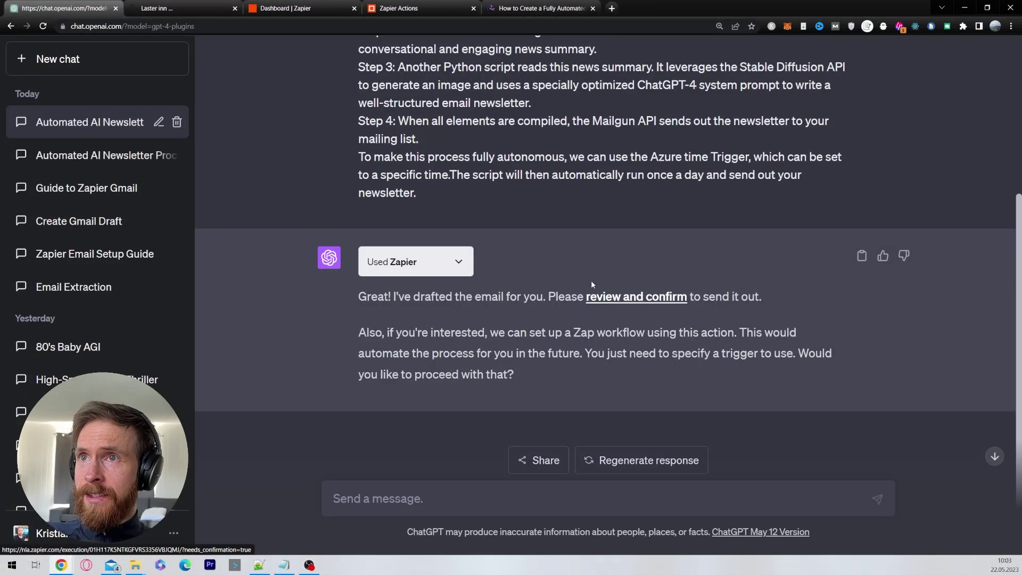
# On the Review Action page, check the Gmail: Create Draft subject, recipient and body preview
pyautogui.click(184, 10)
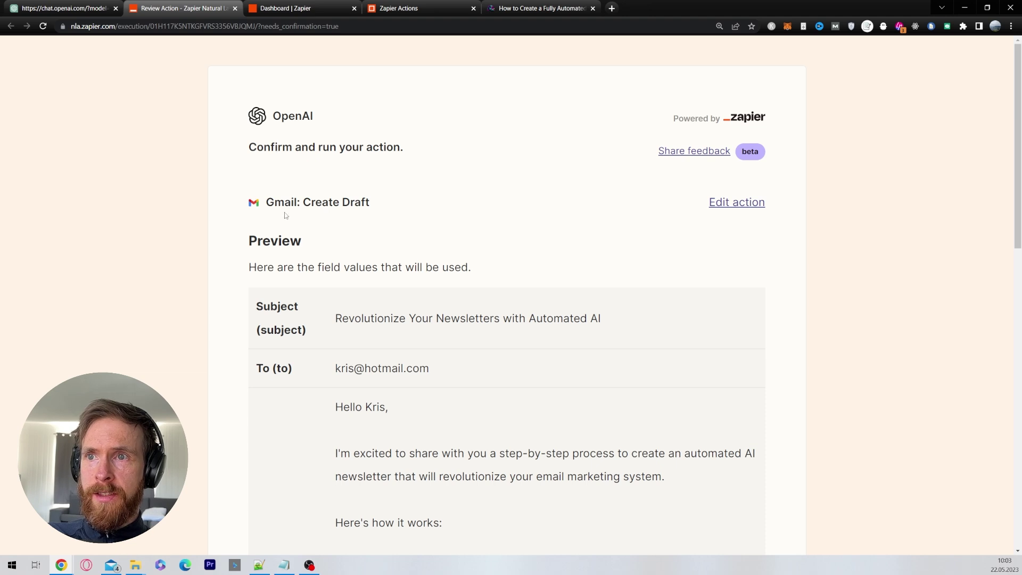
pyautogui.moveTo(274, 203); pyautogui.dragTo(386, 208)
pyautogui.scroll(-2, 282, 181)
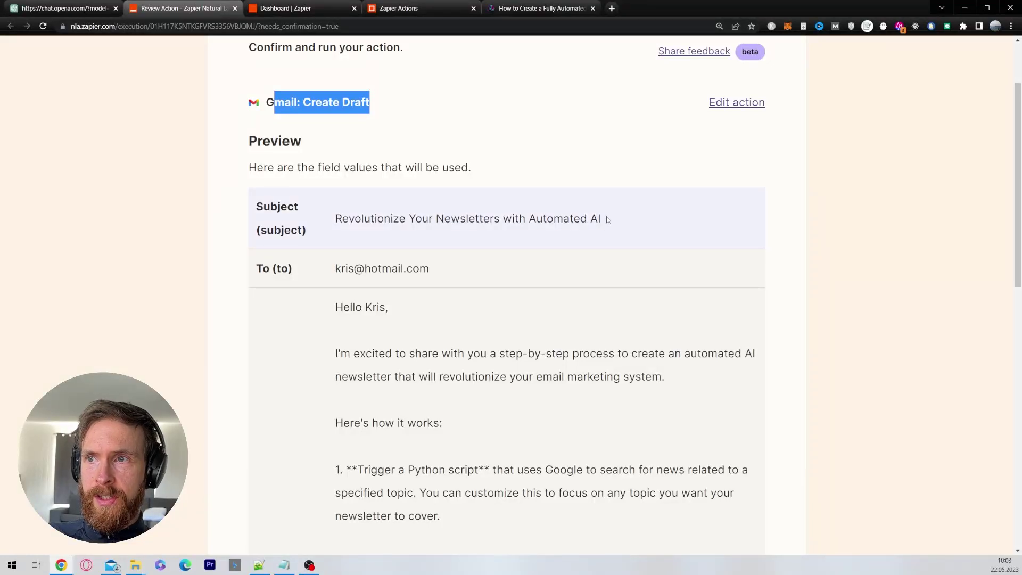
pyautogui.moveTo(607, 220); pyautogui.dragTo(330, 217)
pyautogui.moveTo(435, 274); pyautogui.dragTo(332, 269)
pyautogui.scroll(-3, 330, 259)
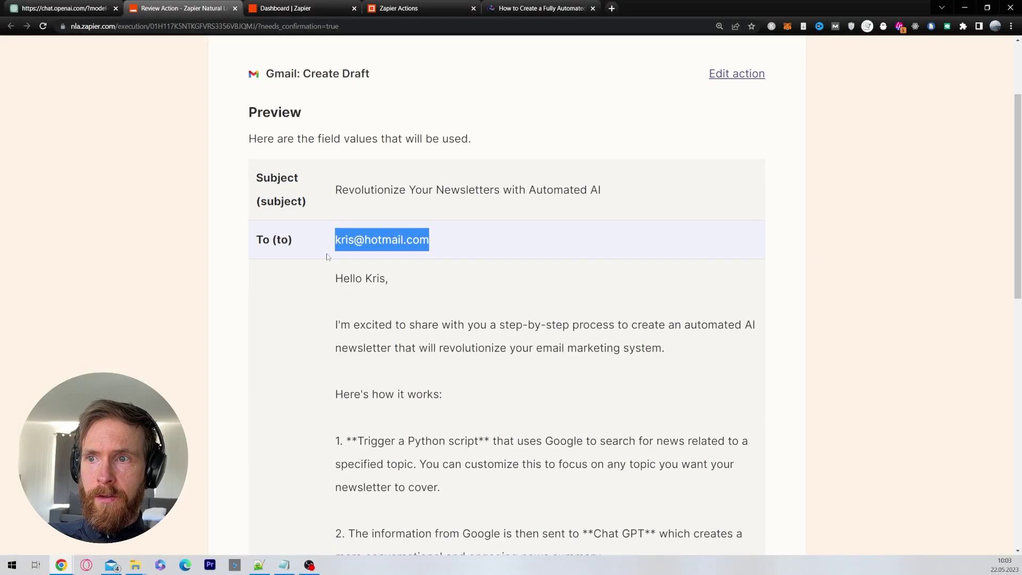
pyautogui.click(351, 161)
pyautogui.moveTo(351, 161); pyautogui.dragTo(561, 326)
pyautogui.scroll(-9, 588, 327)
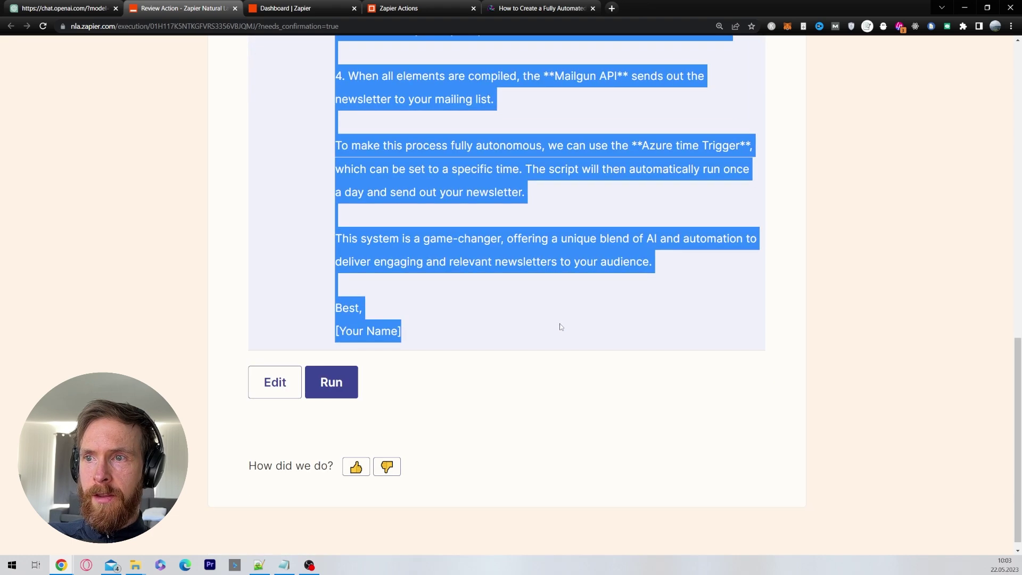
# Run the action and confirm the 'Action run' message appears
pyautogui.click(342, 387)
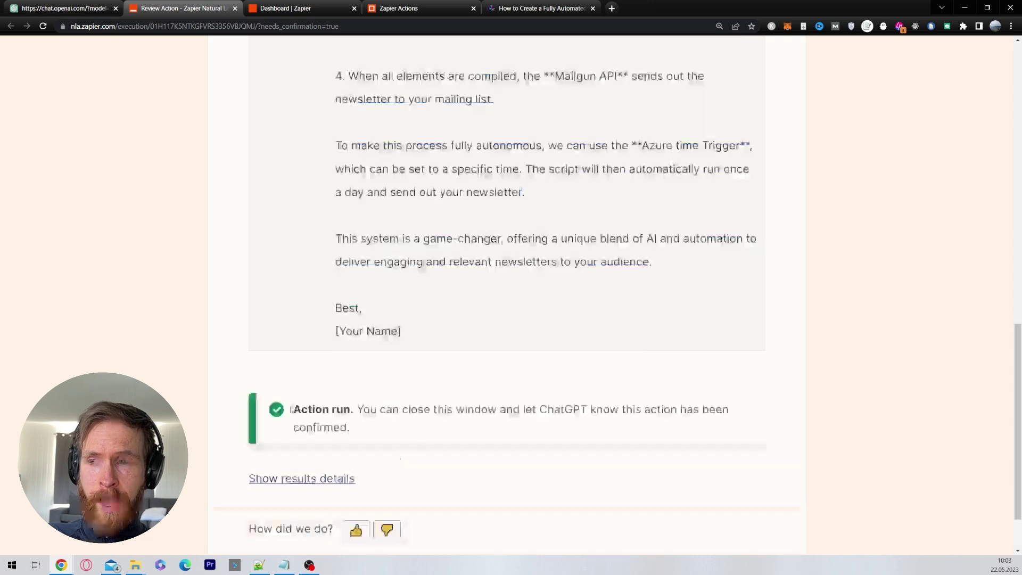
pyautogui.moveTo(292, 410); pyautogui.dragTo(748, 428)
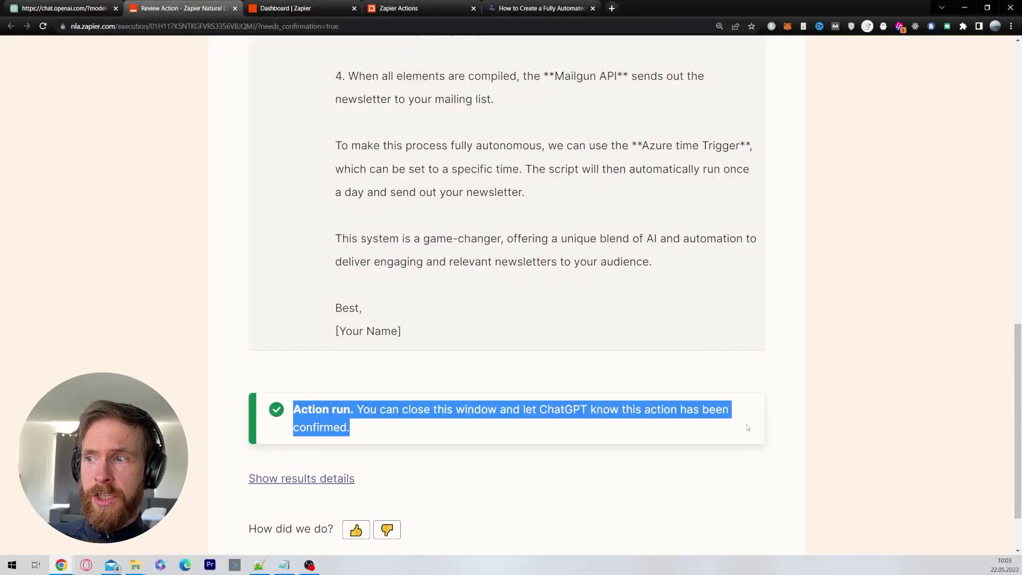
pyautogui.click(529, 438)
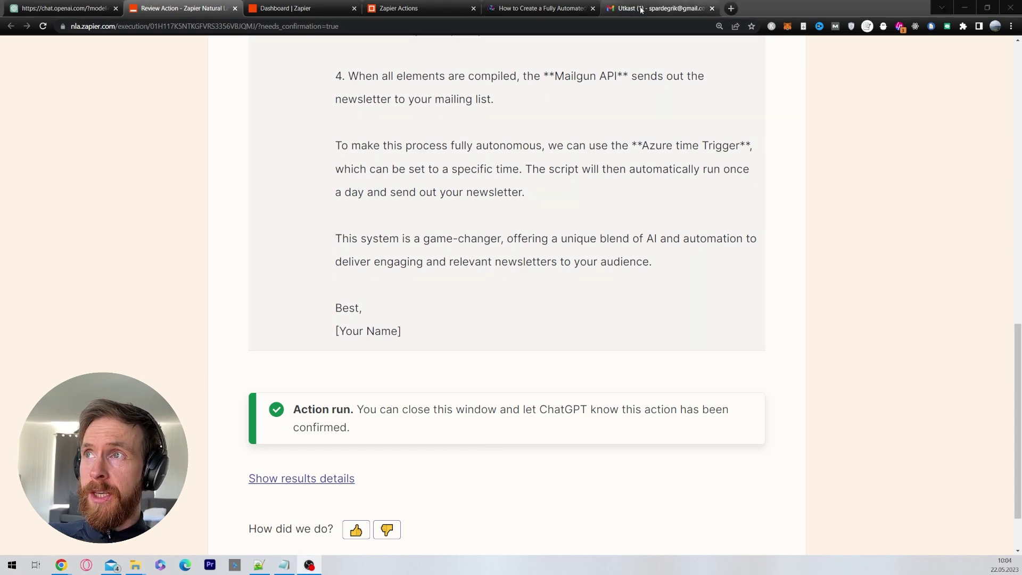
# Open the 'Revolutionize Your Newsletters with Automated AI' draft in Gmail's Utkast folder, zoomed out
pyautogui.click(647, 9)
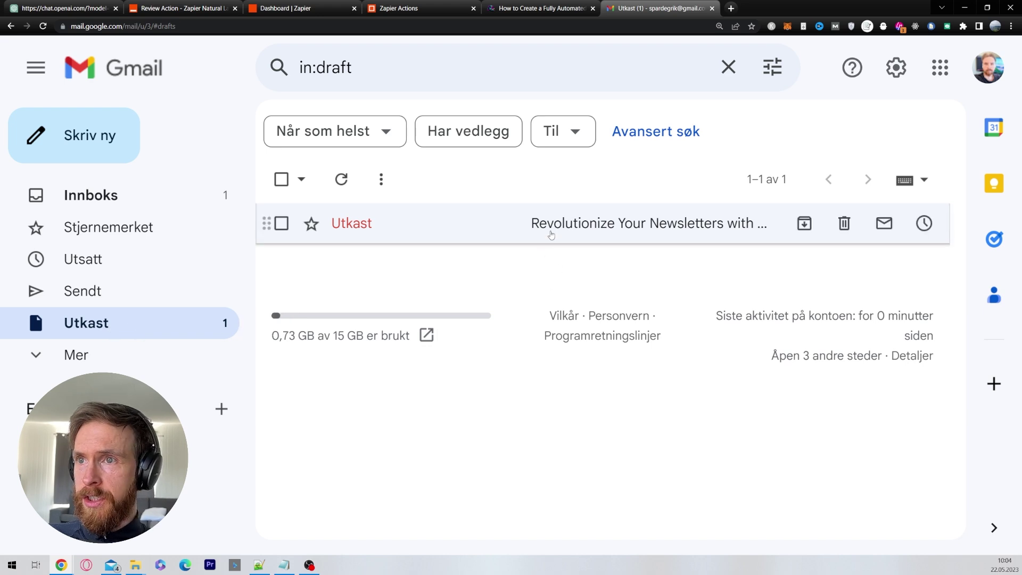
pyautogui.click(585, 234)
pyautogui.hotkey('ctrl', '-')
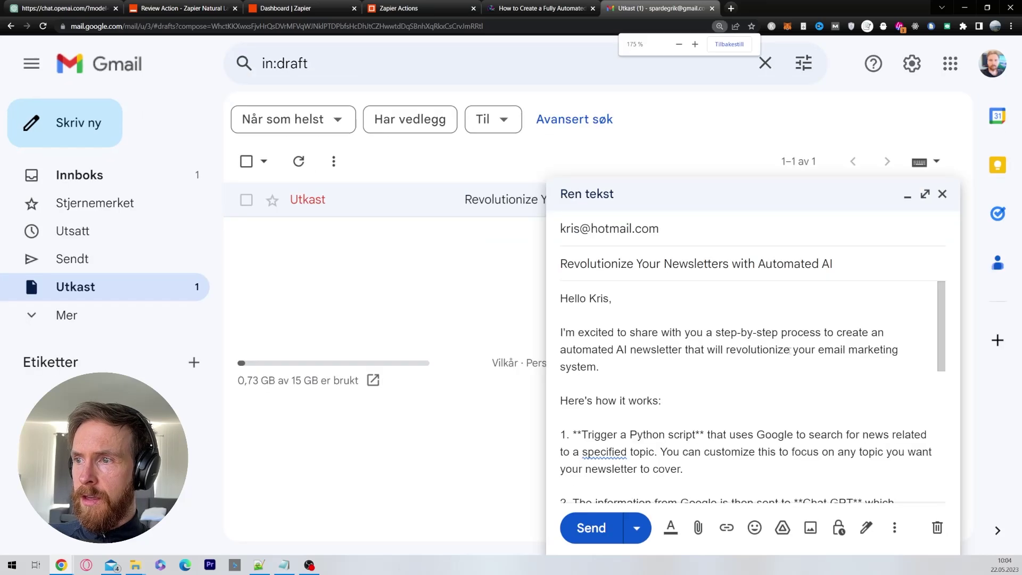
pyautogui.click(673, 232)
pyautogui.moveTo(766, 326); pyautogui.dragTo(551, 320)
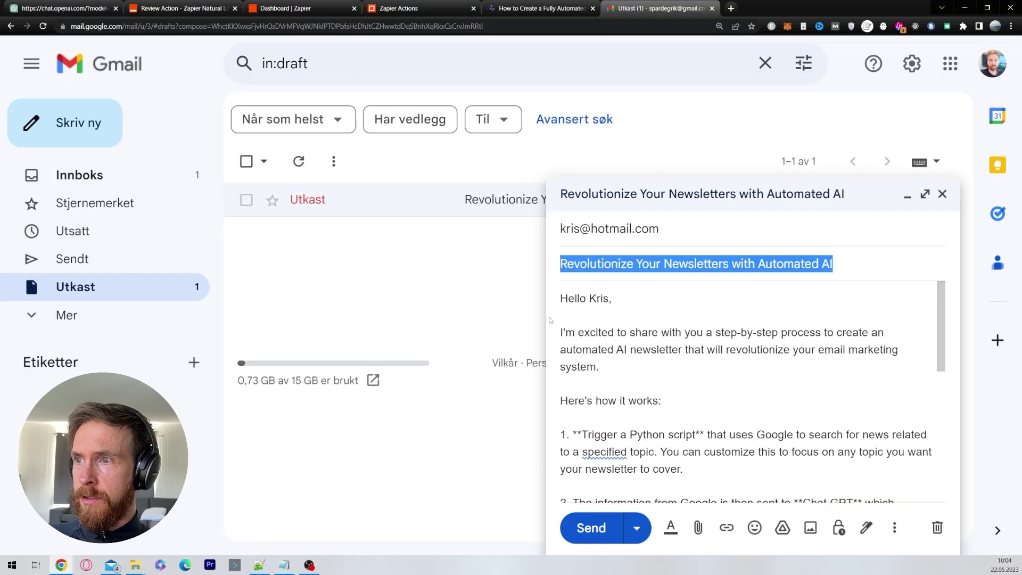
pyautogui.scroll(-8, 747, 357)
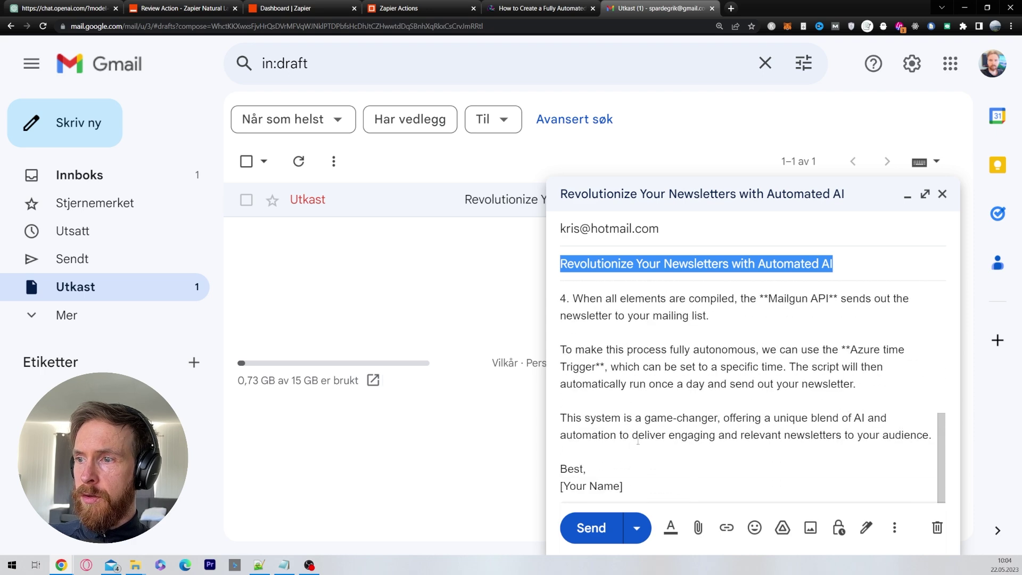
pyautogui.moveTo(629, 485); pyautogui.dragTo(541, 486)
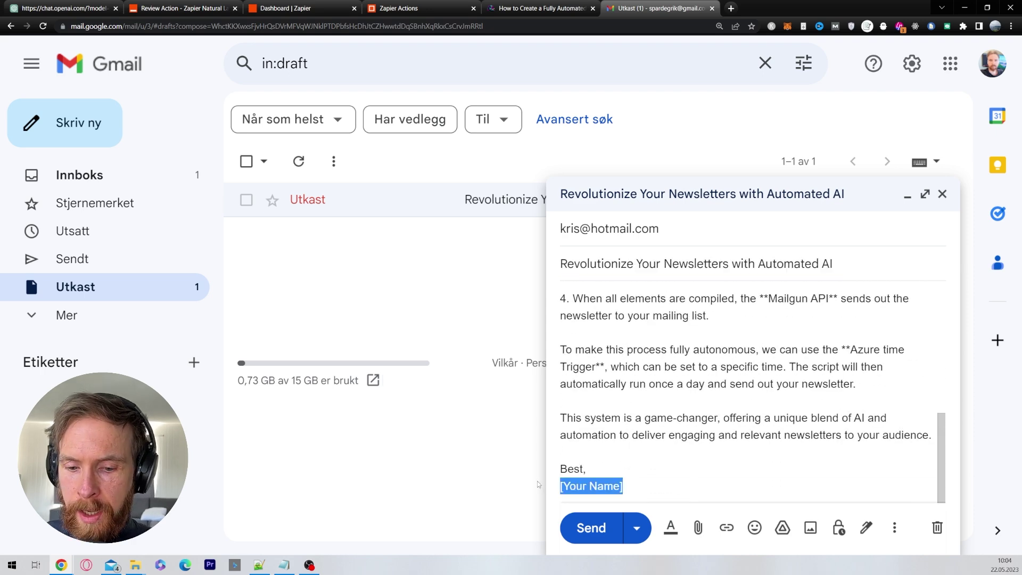